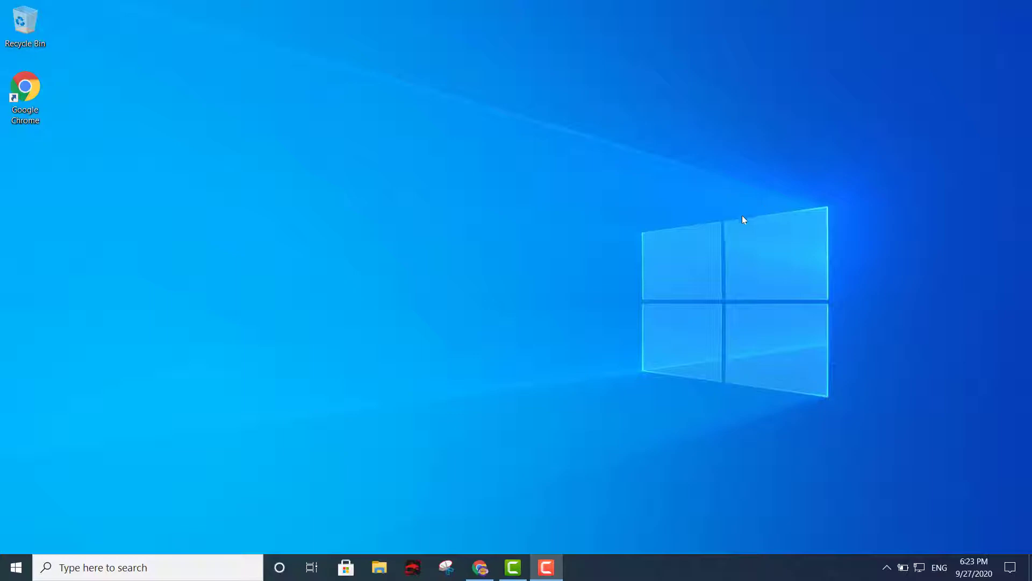
Open a cleared Run dialog, move it to the screen centre, and enter appwiz.cpl.
{"action": "key", "text": "super+r"}
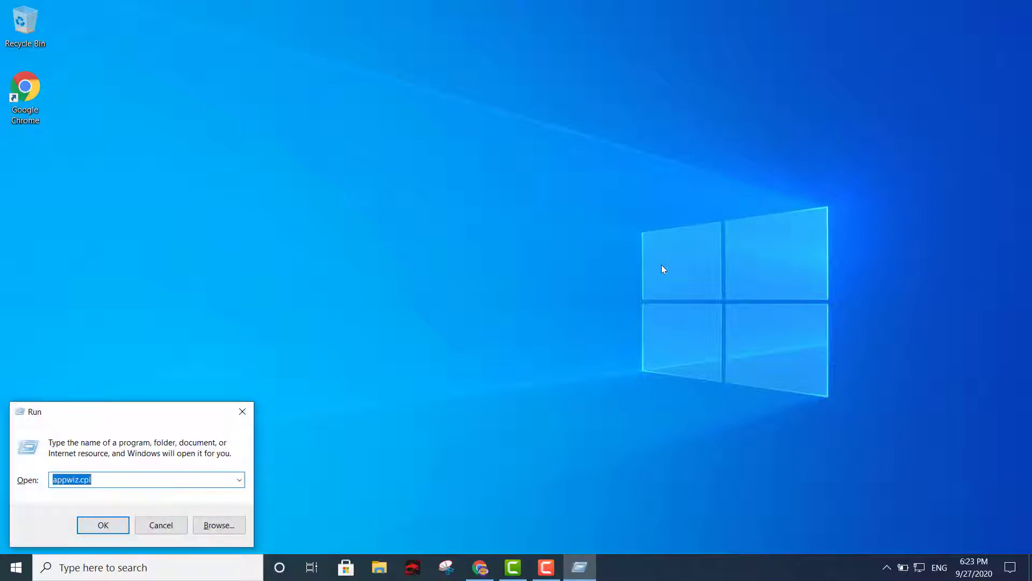
{"action": "key", "text": "BackSpace"}
{"action": "left_click_drag", "start_coordinate": [110, 413], "coordinate": [479, 288]}
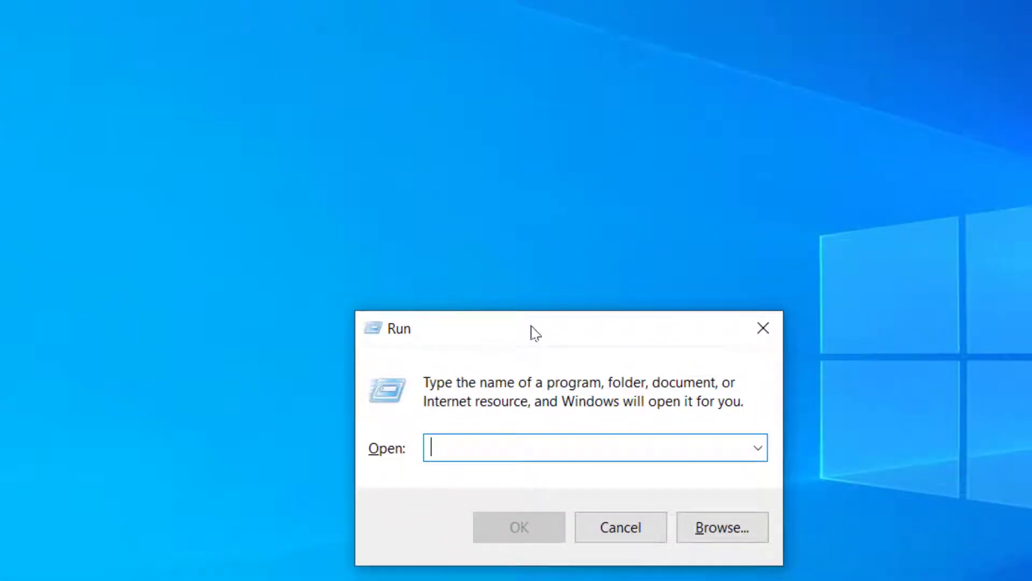
{"action": "left_click_drag", "start_coordinate": [505, 322], "coordinate": [385, 327]}
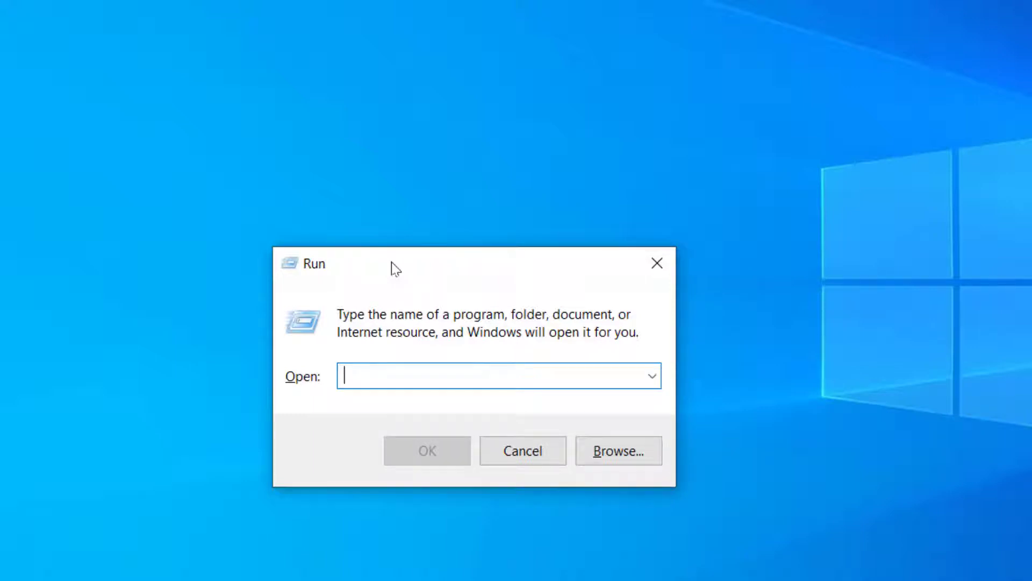
{"action": "type", "text": "appwiz.cpl"}
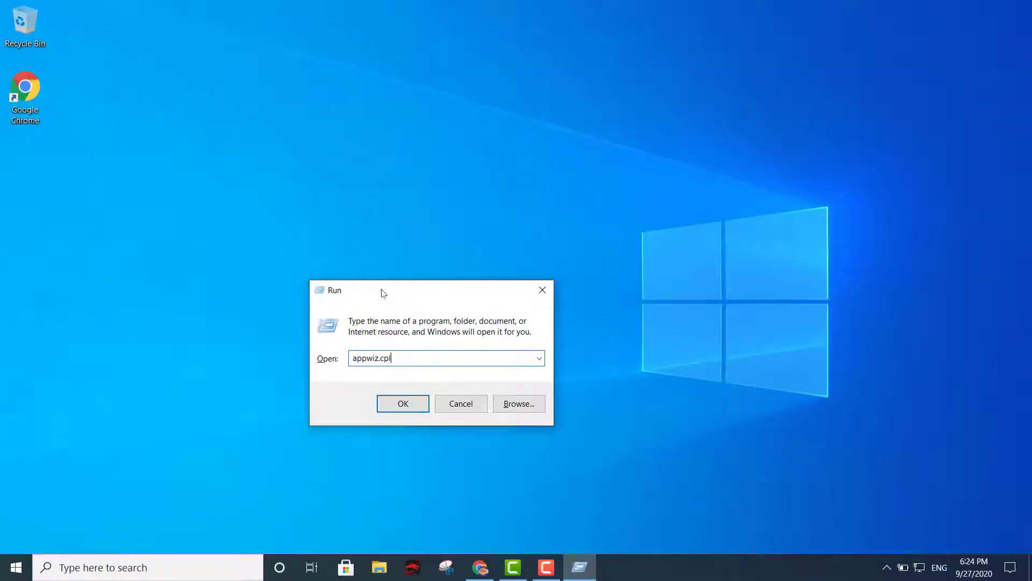
Launch Programs and Features and scroll through the 93 installed programs.
{"action": "key", "text": "Return"}
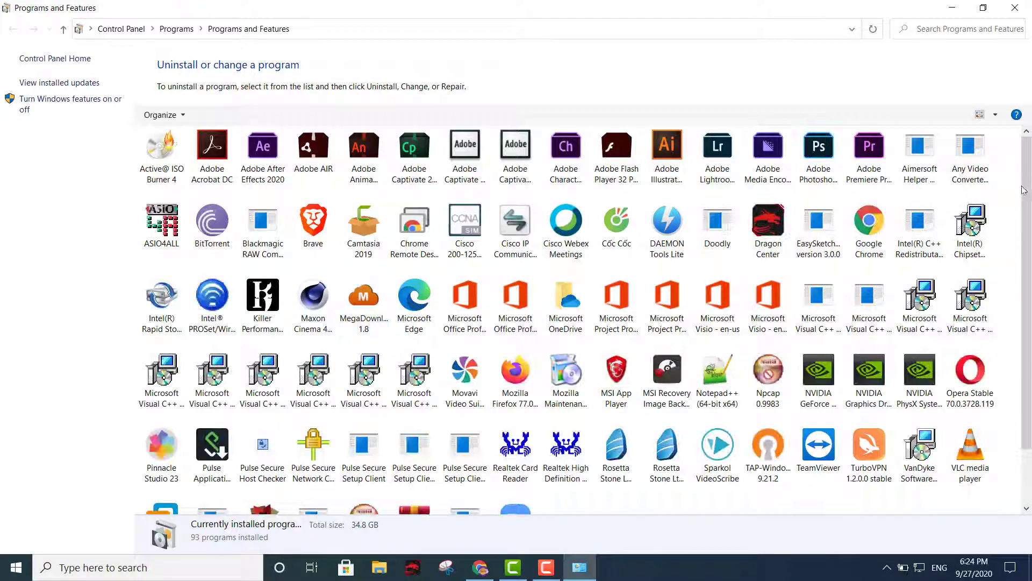
{"action": "scroll", "coordinate": [1023, 194], "scroll_direction": "down", "scroll_amount": 3}
{"action": "scroll", "coordinate": [1019, 194], "scroll_direction": "up", "scroll_amount": 2}
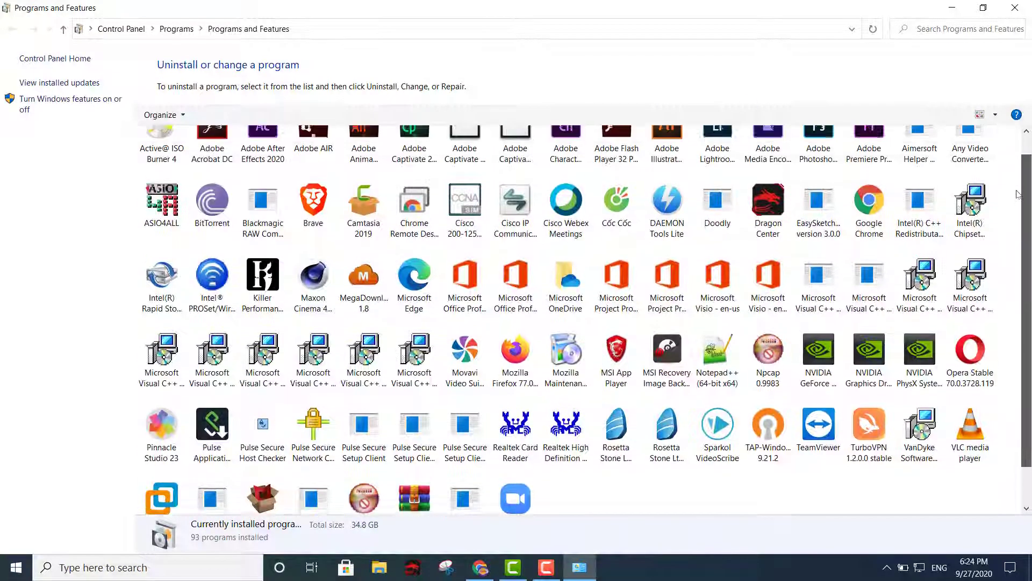
{"action": "scroll", "coordinate": [1018, 195], "scroll_direction": "down", "scroll_amount": 2}
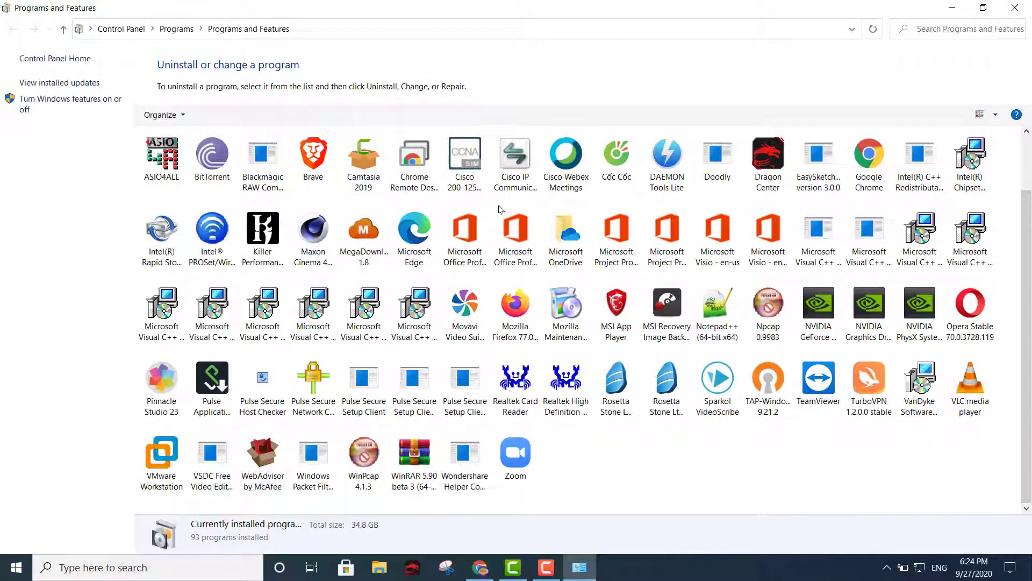
Show the Uninstall option for Rosetta Stone Ltd Services without removing it, then close the window.
{"action": "left_click", "coordinate": [662, 378]}
{"action": "right_click", "coordinate": [663, 378]}
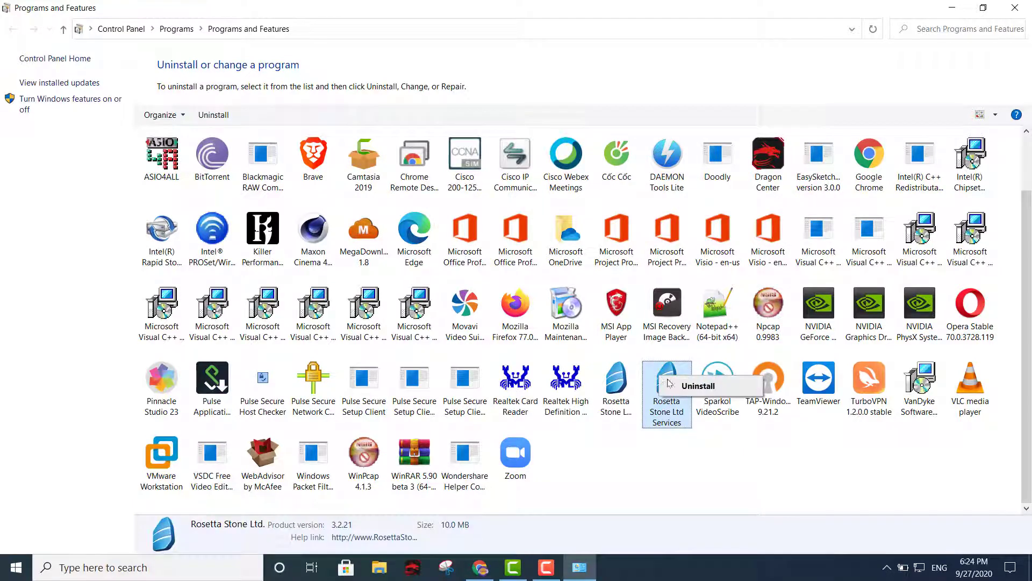
{"action": "left_click", "coordinate": [737, 10]}
{"action": "left_click", "coordinate": [1015, 8]}
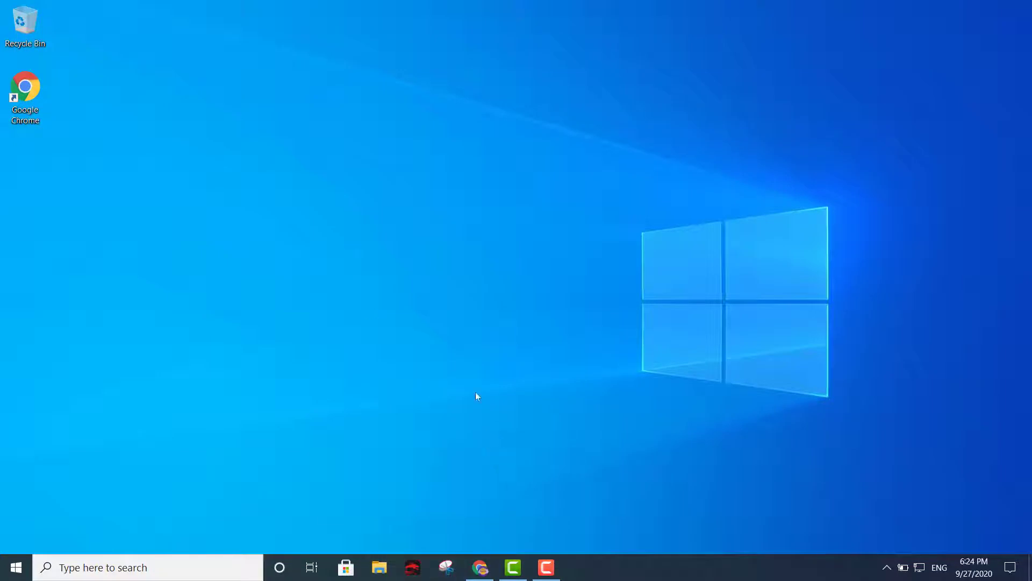
Run cleanmgr and review Disk Cleanup's Files to delete list for drive C: (98.6 MB).
{"action": "key", "text": "super+r"}
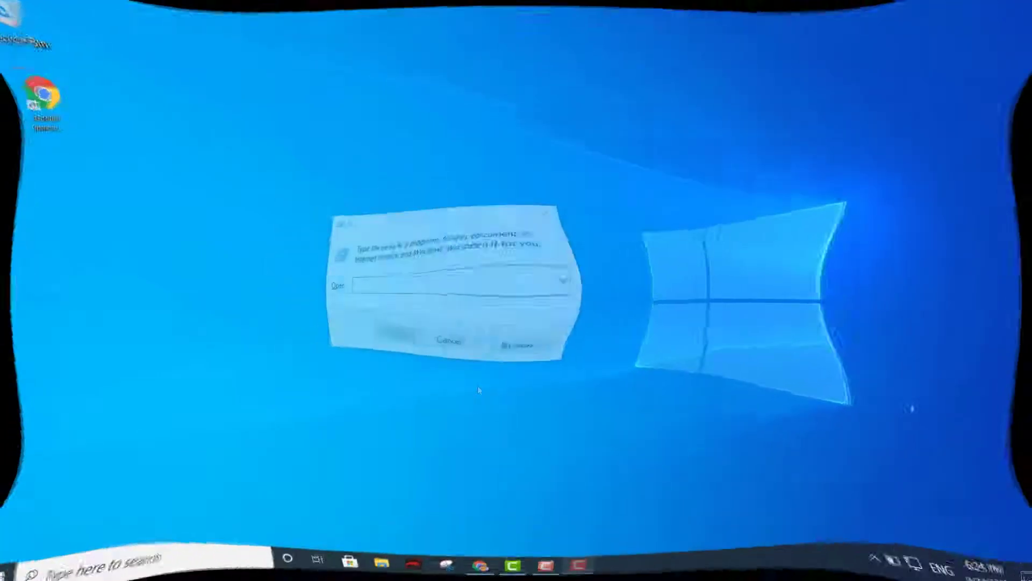
{"action": "left_click", "coordinate": [373, 285]}
{"action": "type", "text": "cleanmgr"}
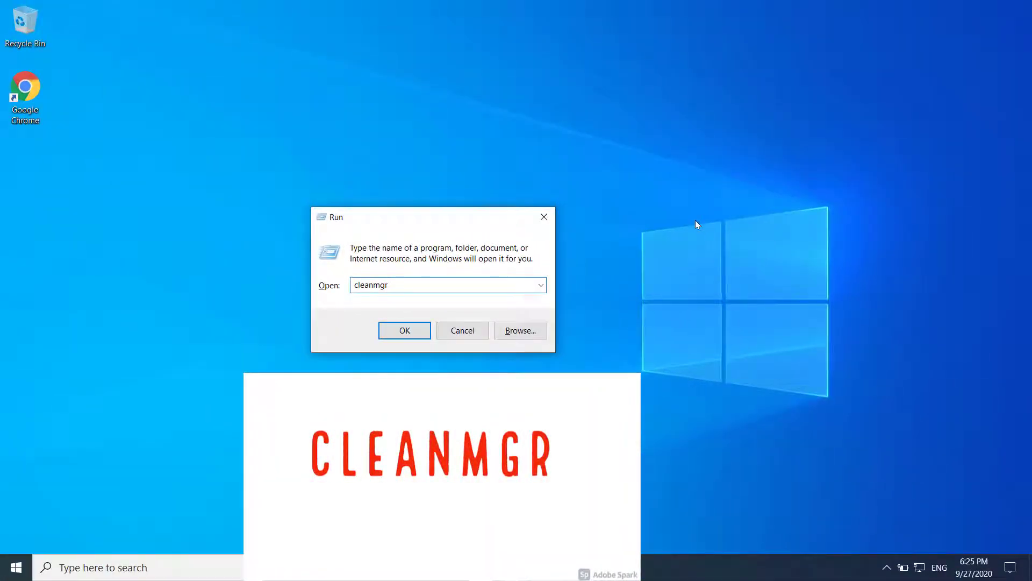
{"action": "key", "text": "Return"}
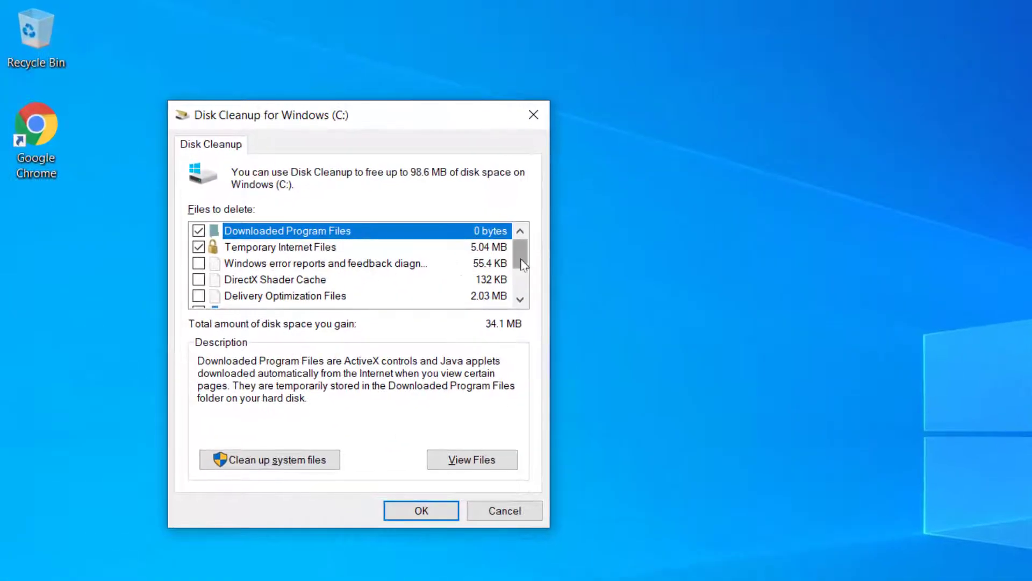
{"action": "left_click_drag", "start_coordinate": [404, 198], "coordinate": [405, 207]}
{"action": "left_click_drag", "start_coordinate": [522, 267], "coordinate": [520, 295]}
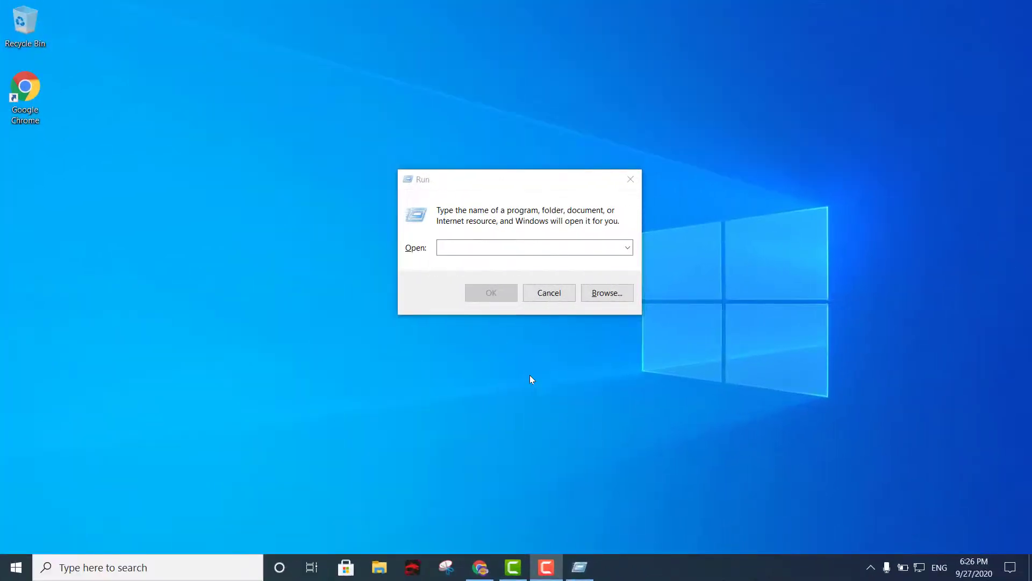
Launch Resource Monitor with the resmon command.
{"action": "type", "text": "resmon"}
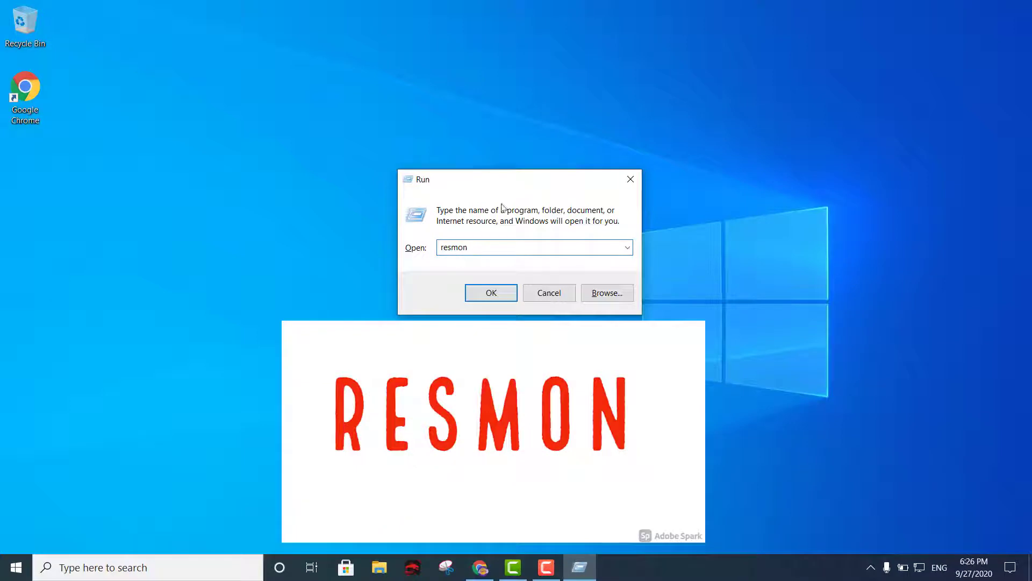
{"action": "left_click_drag", "start_coordinate": [518, 184], "coordinate": [505, 216]}
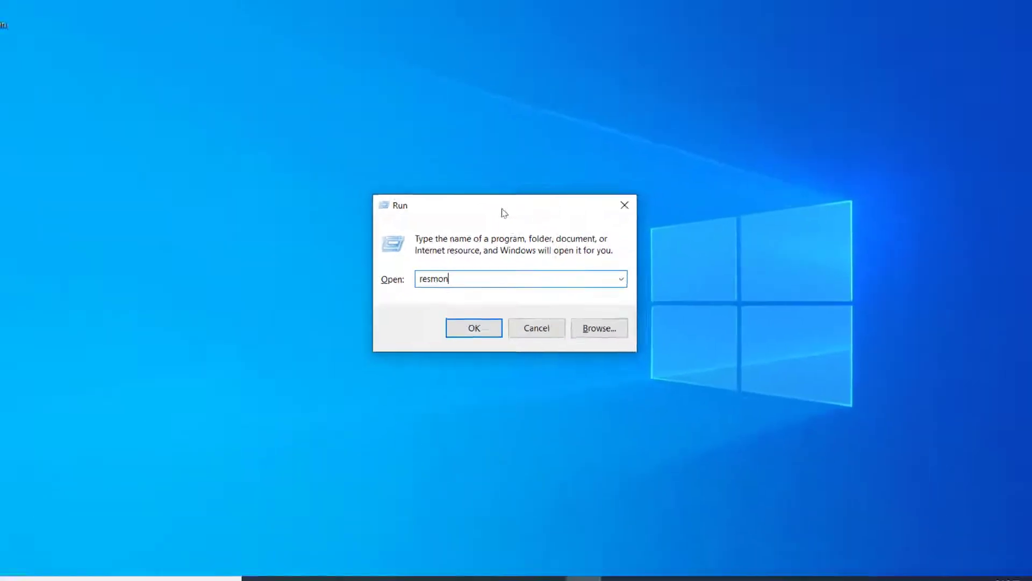
{"action": "key", "text": "Return"}
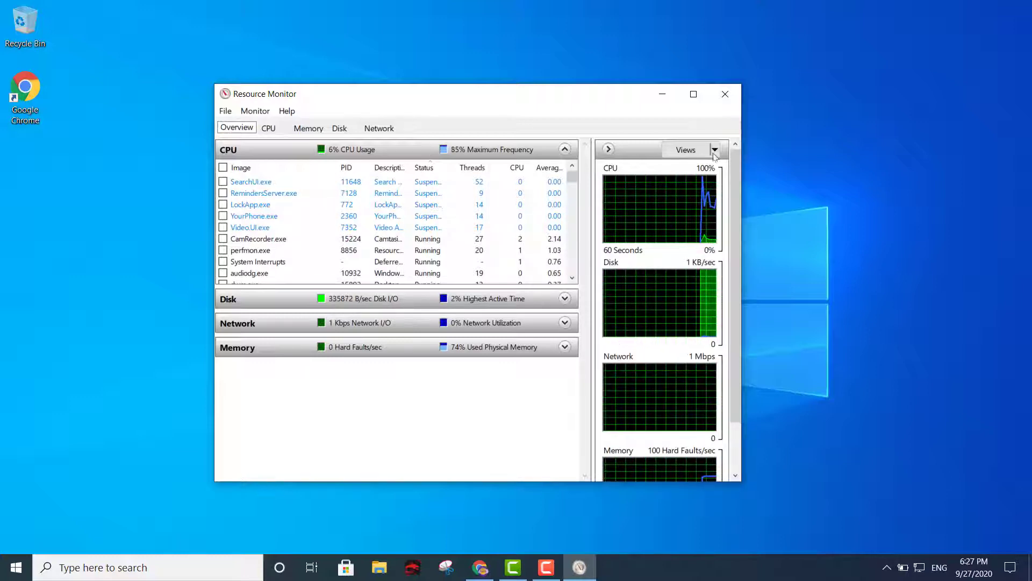
Maximise Resource Monitor, view its CPU, Memory, Disk and Overview tabs, then restore it.
{"action": "left_click", "coordinate": [693, 93]}
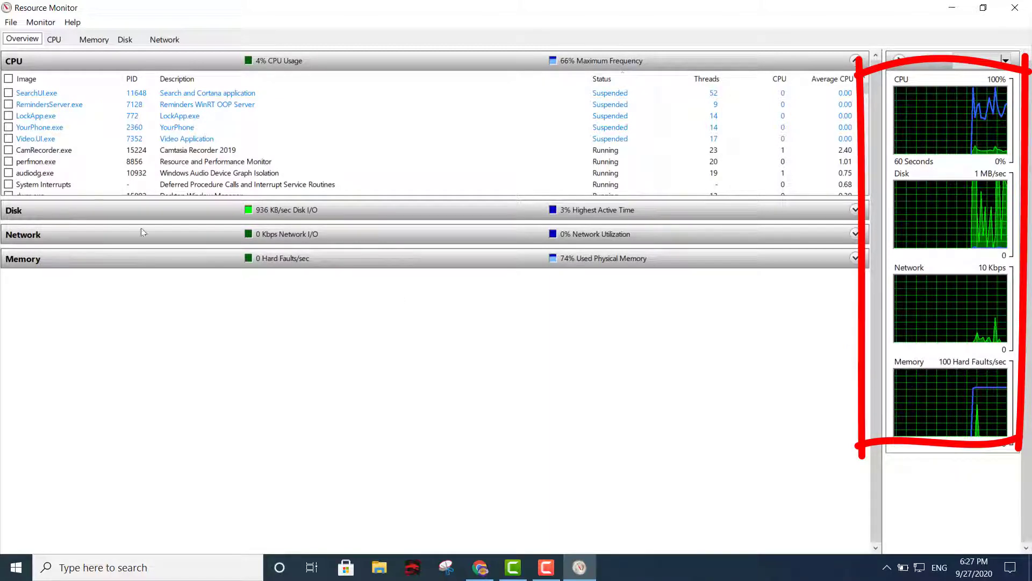
{"action": "left_click", "coordinate": [54, 40]}
{"action": "left_click", "coordinate": [94, 40]}
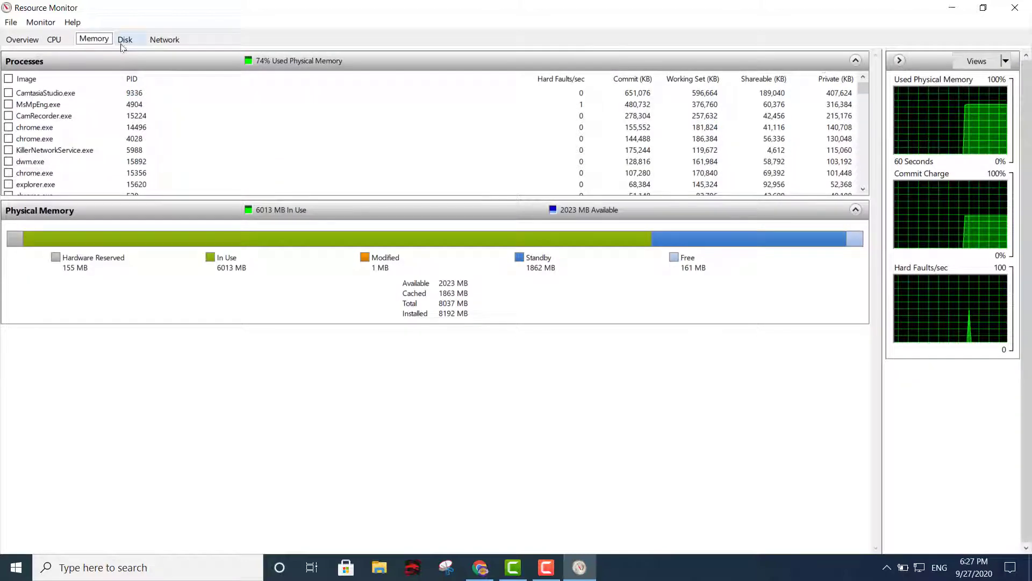
{"action": "left_click", "coordinate": [124, 42]}
{"action": "left_click", "coordinate": [22, 41]}
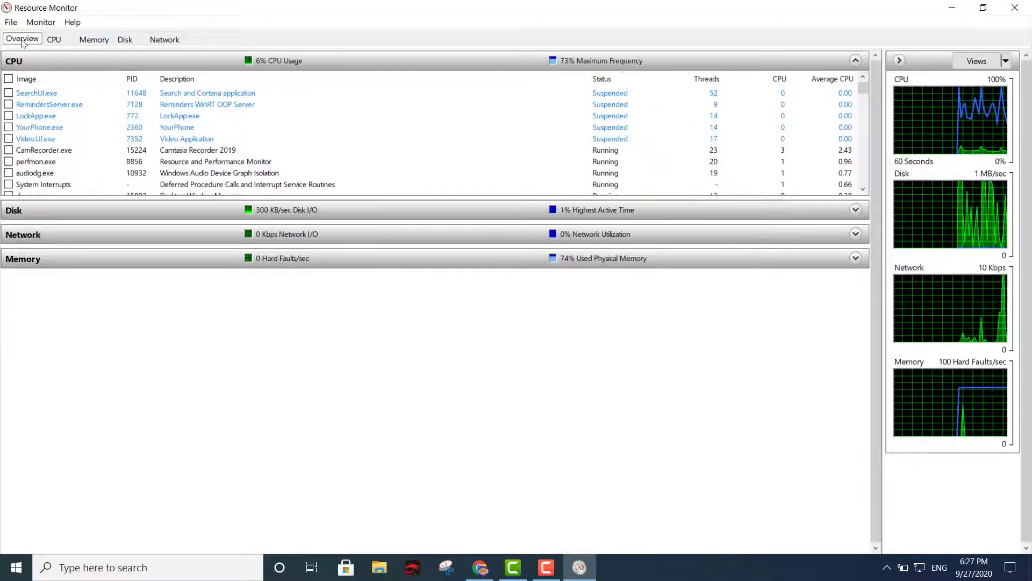
{"action": "left_click", "coordinate": [982, 9]}
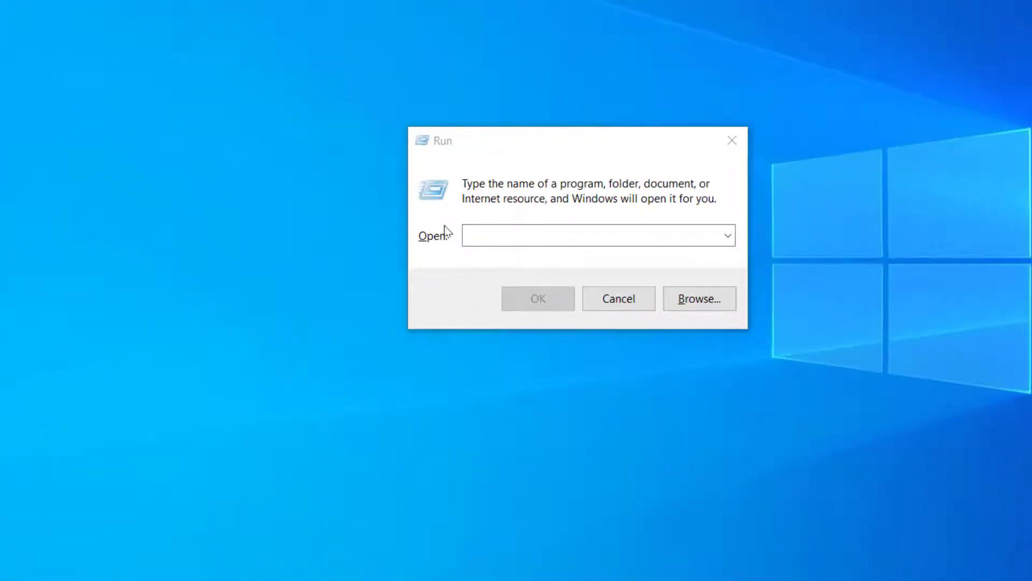
Launch the Malicious Software Removal Tool with the mrt command.
{"action": "left_click", "coordinate": [487, 237]}
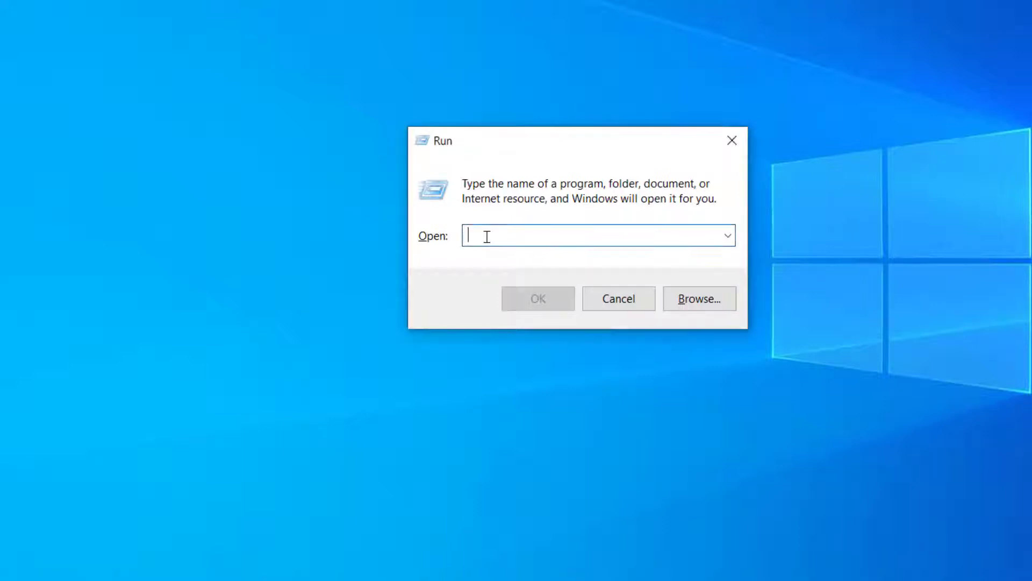
{"action": "type", "text": "mrt"}
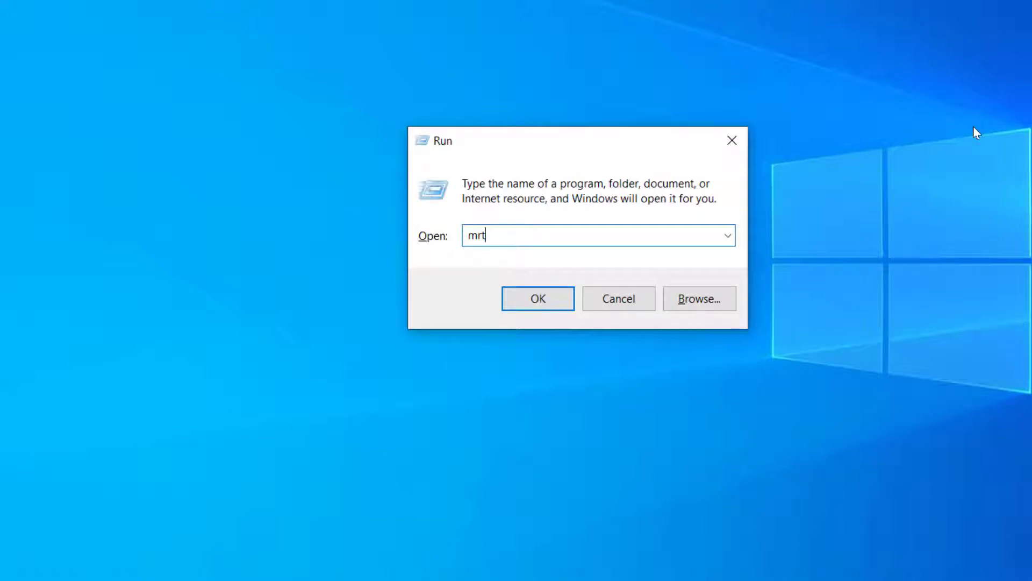
{"action": "key", "text": "ctrl+a"}
{"action": "key", "text": "Return"}
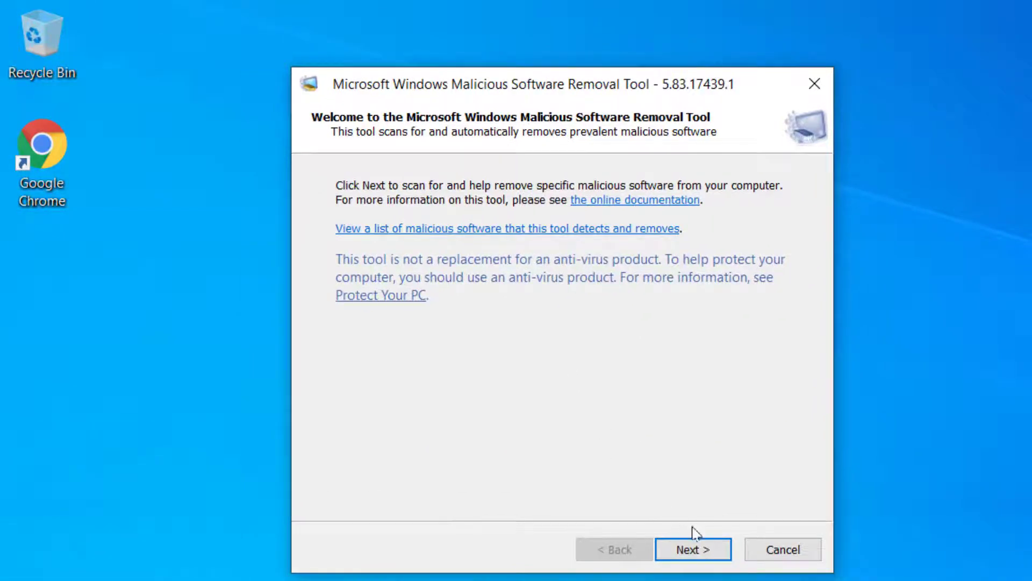
Run the quick scan, which finds no malicious software, and finish to close the tool.
{"action": "left_click", "coordinate": [692, 549]}
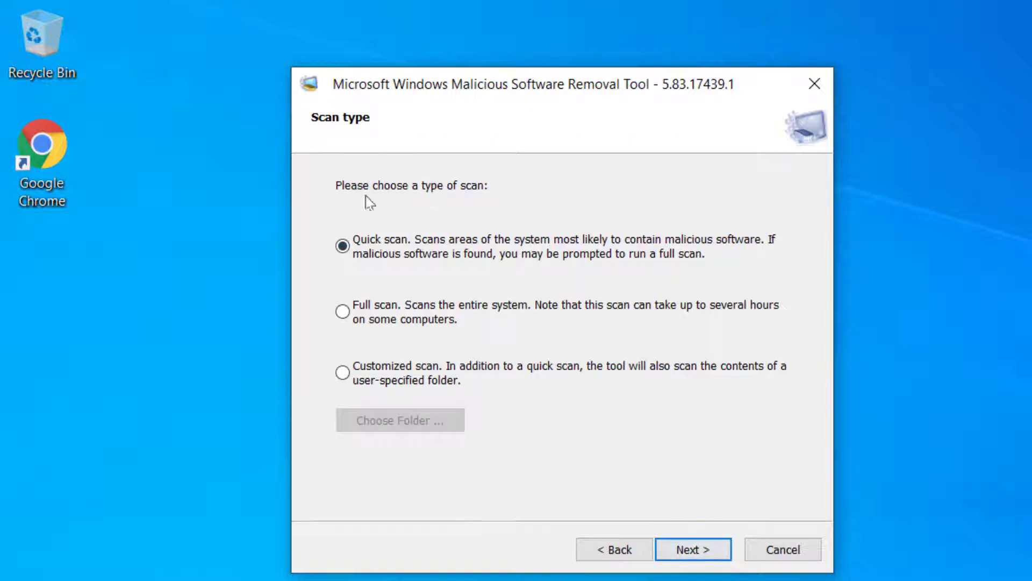
{"action": "left_click_drag", "start_coordinate": [543, 99], "coordinate": [642, 196]}
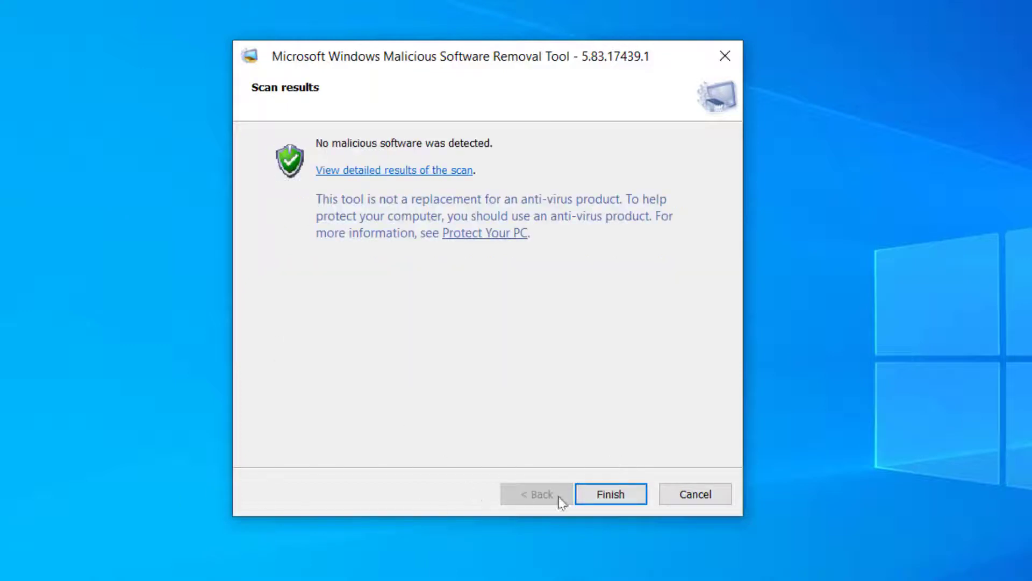
{"action": "left_click", "coordinate": [606, 497]}
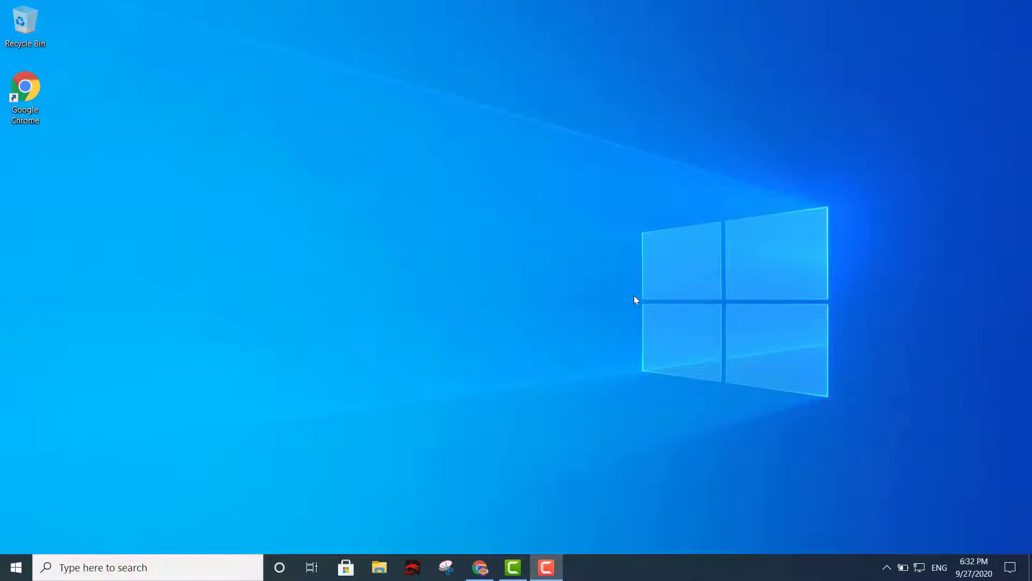
Launch msconfig and view the Boot, Services and Startup tabs of System Configuration.
{"action": "key", "text": "super+r"}
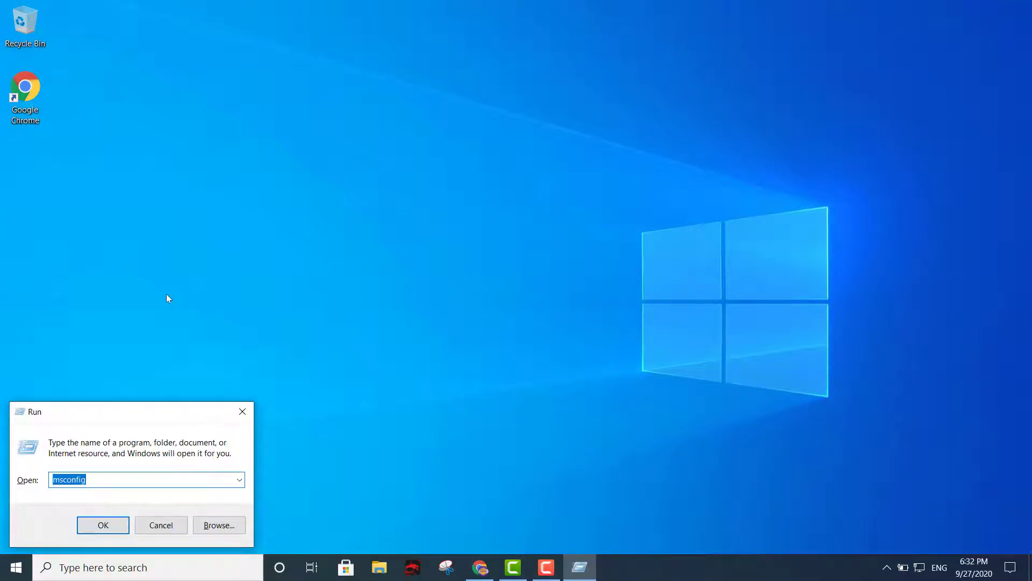
{"action": "key", "text": "Return"}
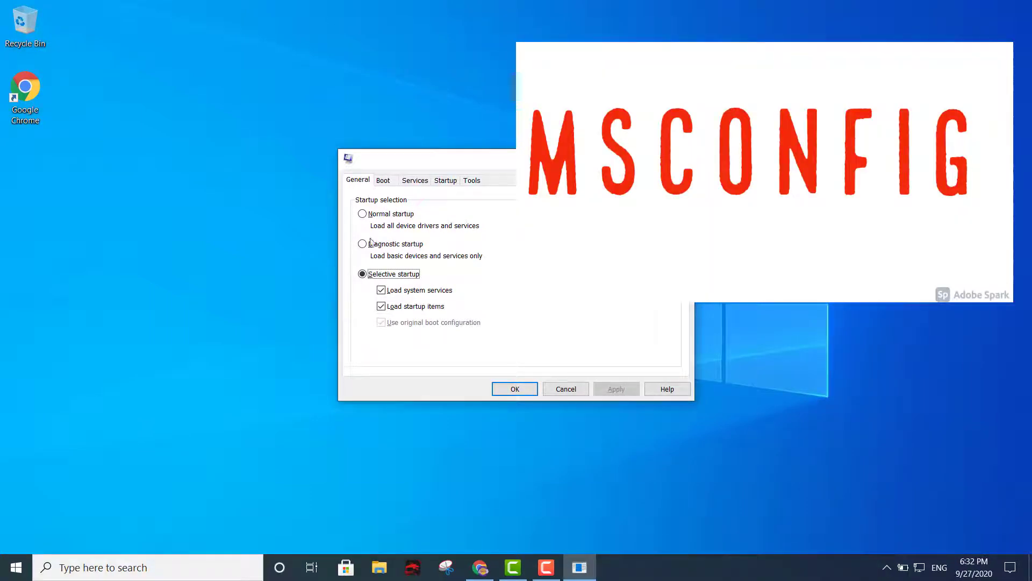
{"action": "left_click", "coordinate": [383, 181]}
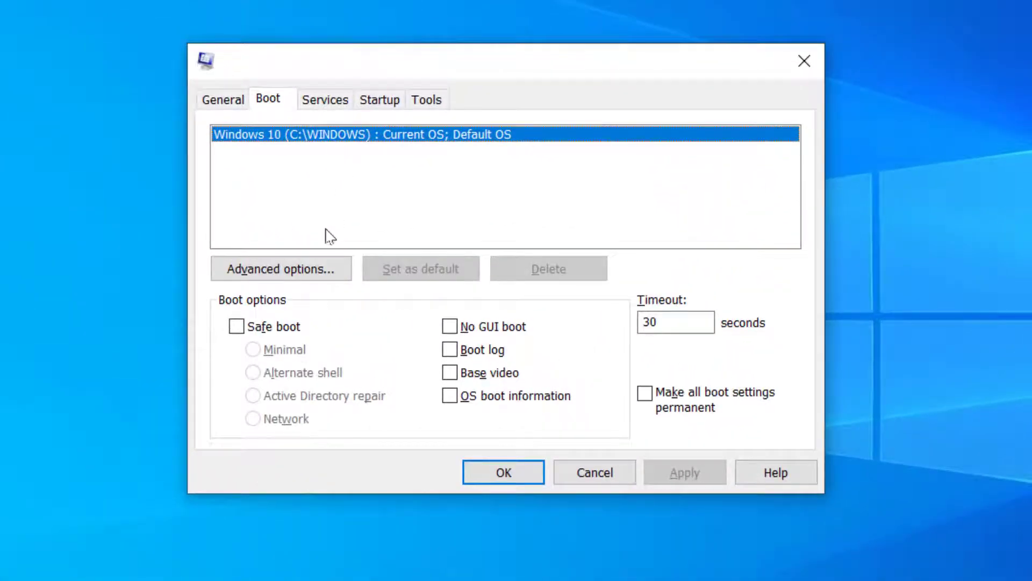
{"action": "left_click", "coordinate": [334, 110]}
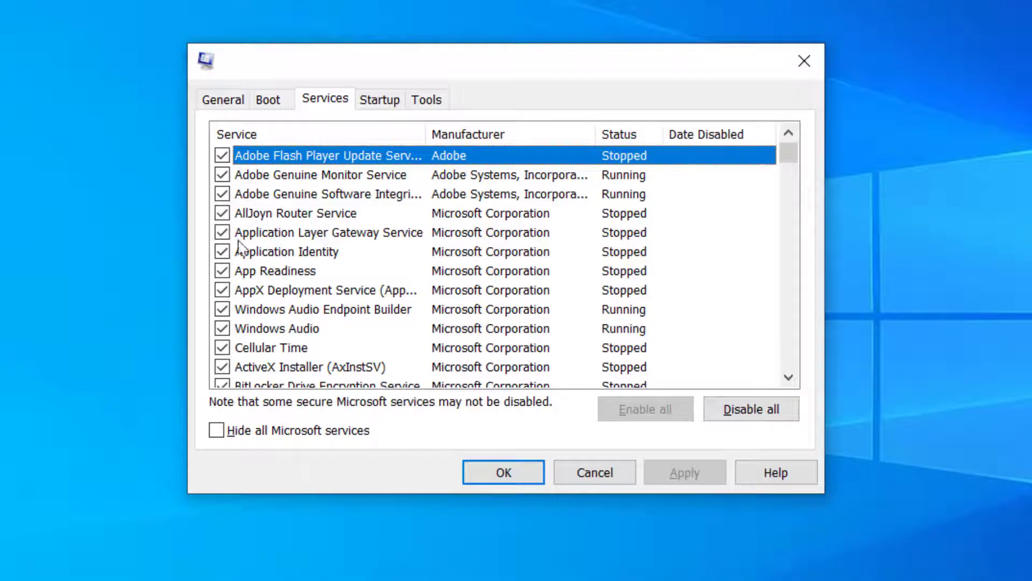
{"action": "left_click", "coordinate": [368, 102]}
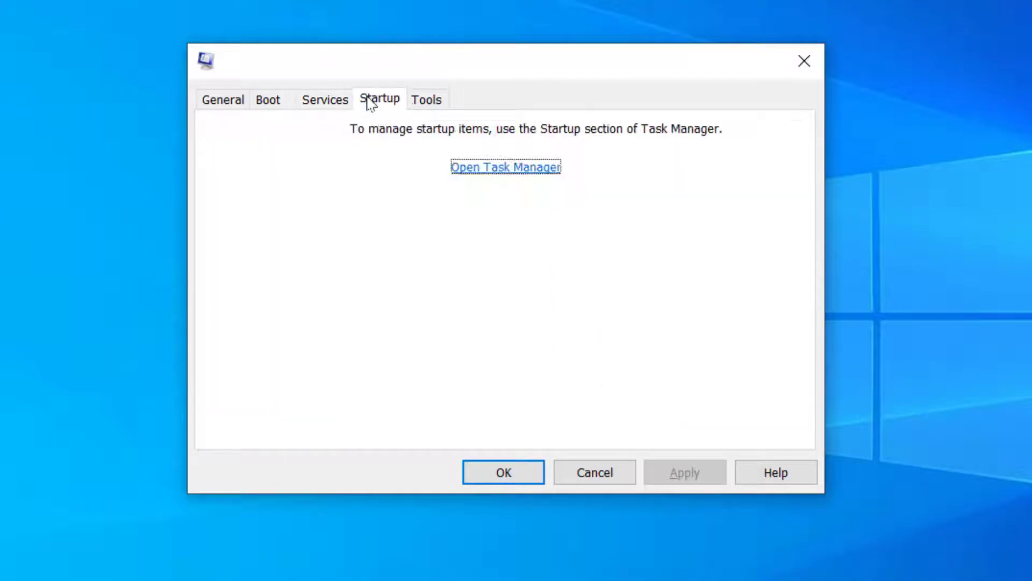
Open Task Manager from Startup and switch between its Performance and Processes tabs.
{"action": "left_click", "coordinate": [537, 168]}
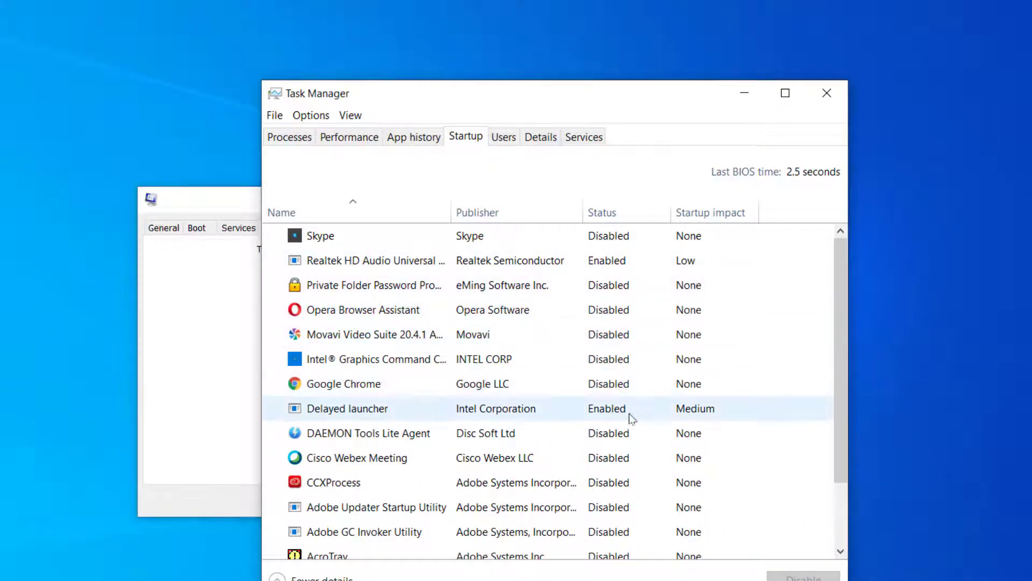
{"action": "left_click_drag", "start_coordinate": [842, 341], "coordinate": [834, 437]}
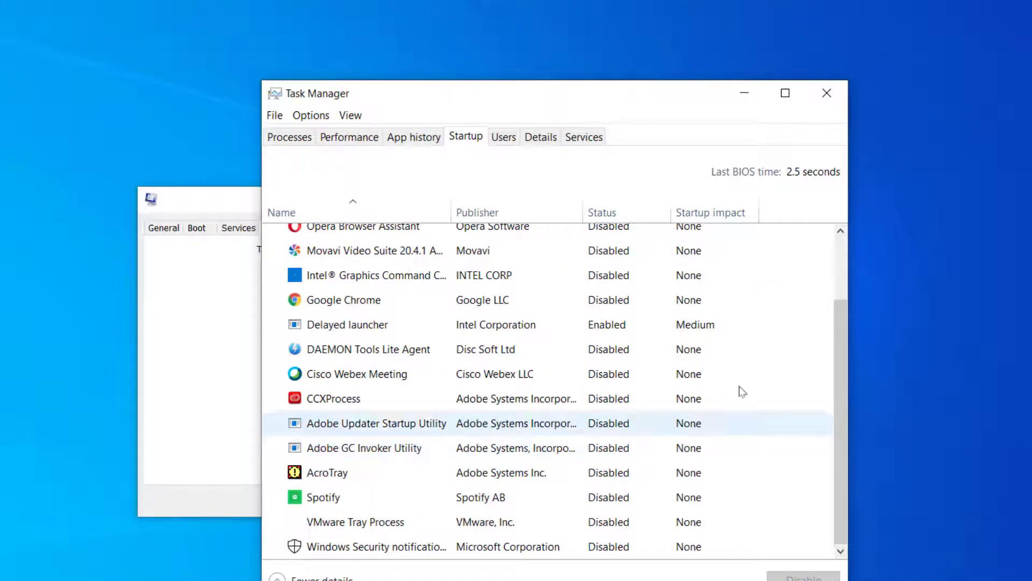
{"action": "left_click", "coordinate": [359, 136]}
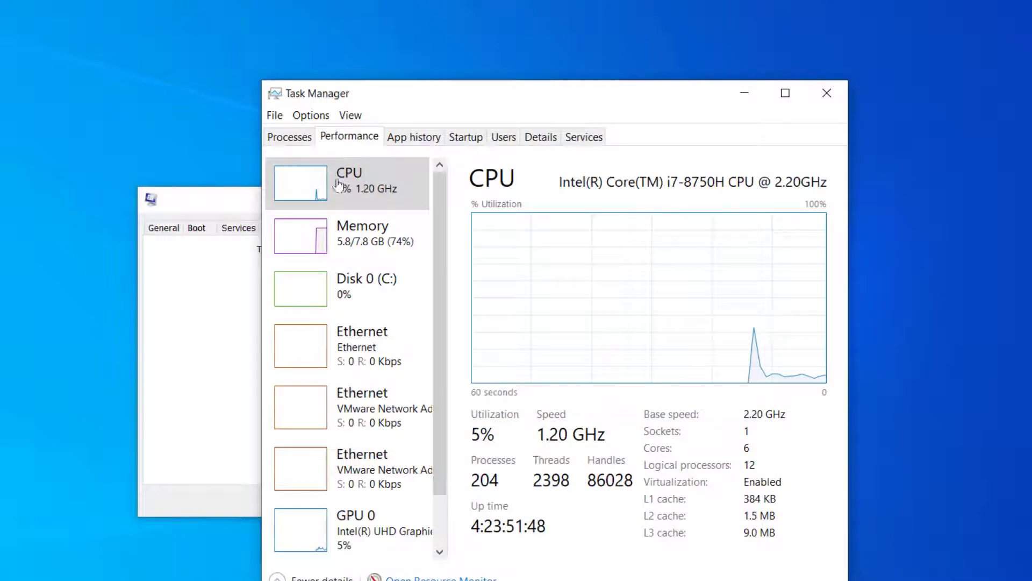
{"action": "left_click", "coordinate": [289, 140]}
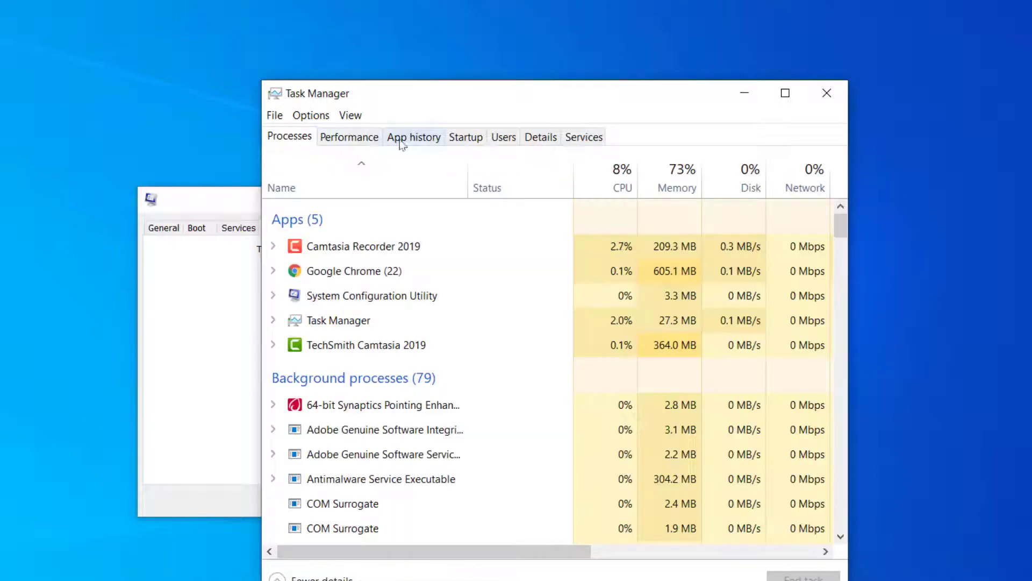
{"action": "left_click", "coordinate": [350, 138]}
{"action": "left_click", "coordinate": [293, 140]}
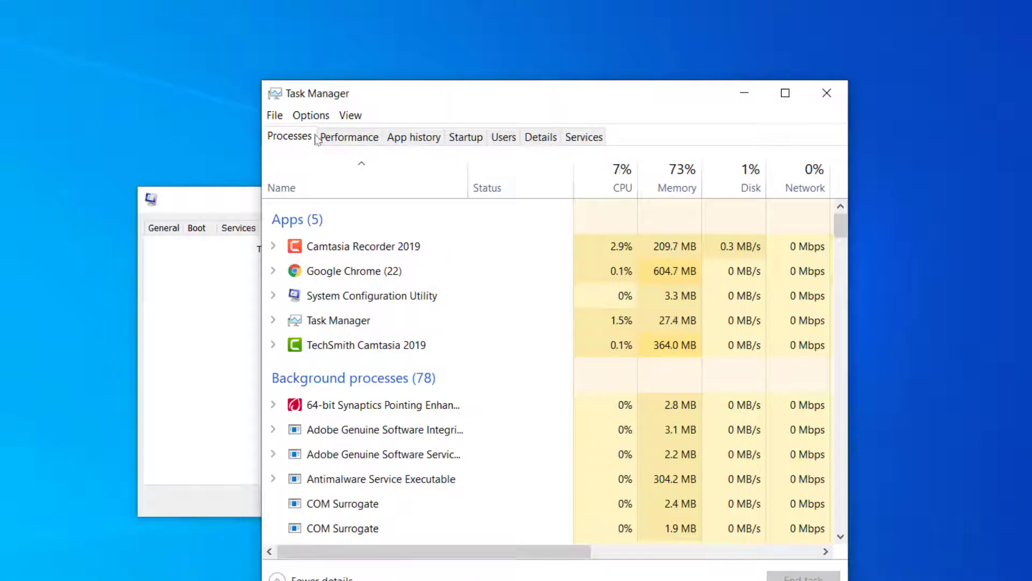
{"action": "left_click", "coordinate": [338, 139]}
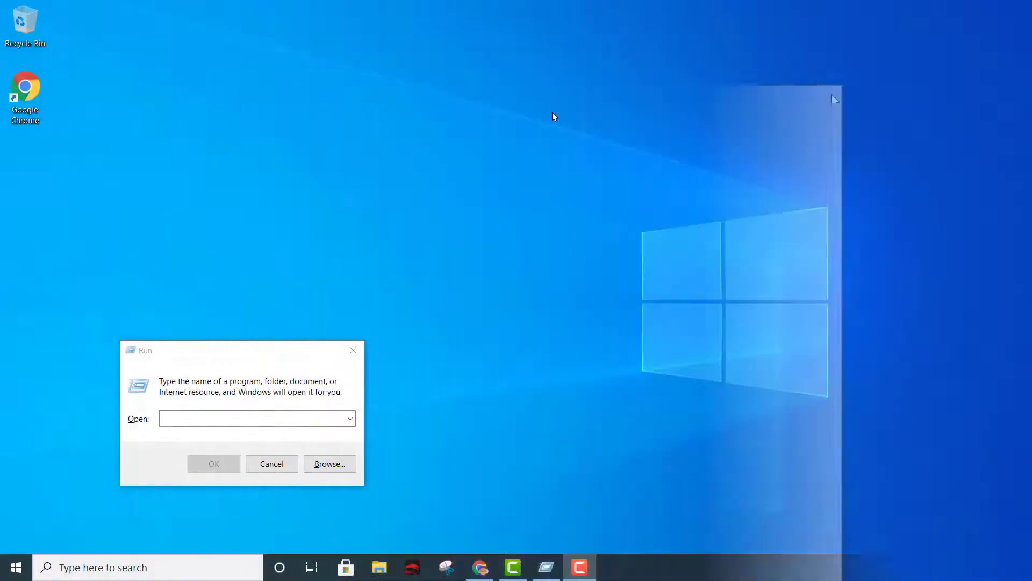
Launch Computer Management with compmgmt.msc from the Run dialog.
{"action": "left_click", "coordinate": [290, 416]}
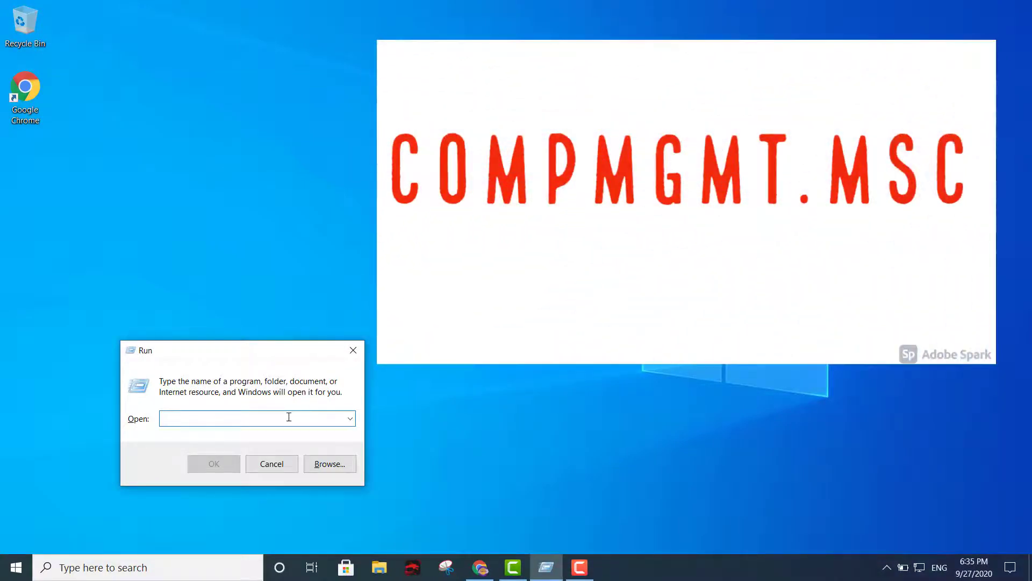
{"action": "type", "text": "compmgmt.msc"}
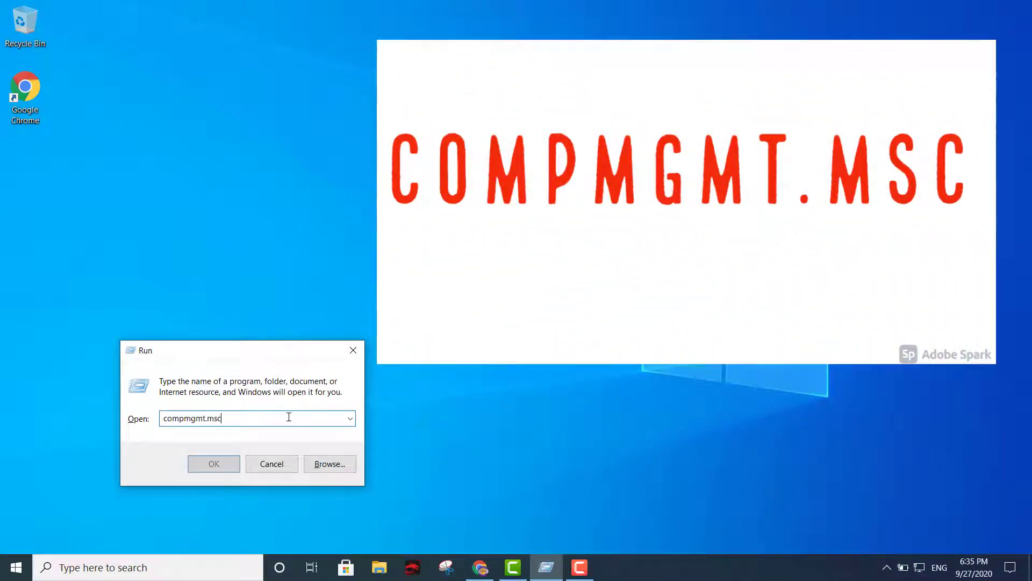
{"action": "key", "text": "Return"}
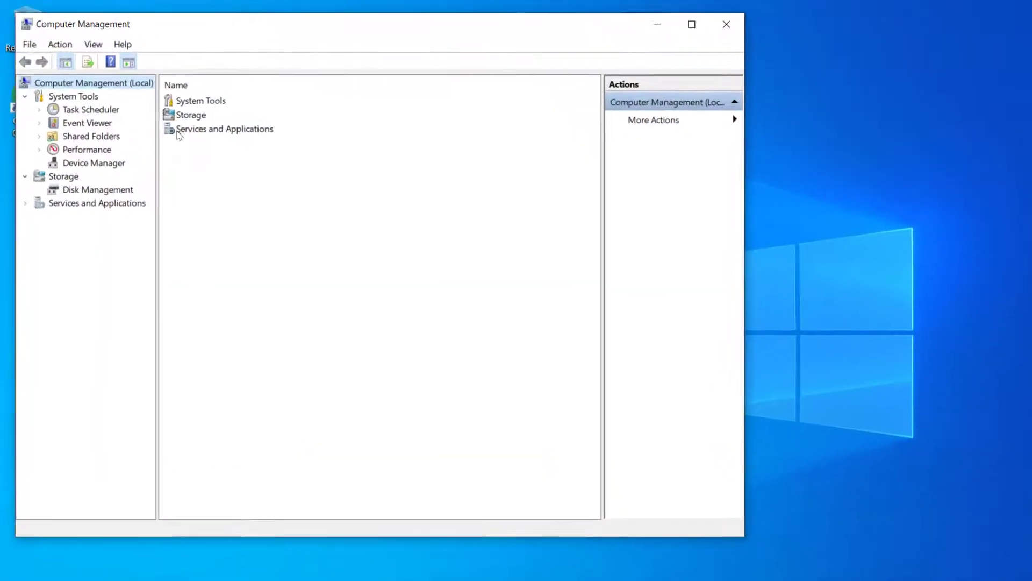
Expand Storage to Disk Management, then view the Task Scheduler and Event Viewer summaries.
{"action": "left_click", "coordinate": [188, 115]}
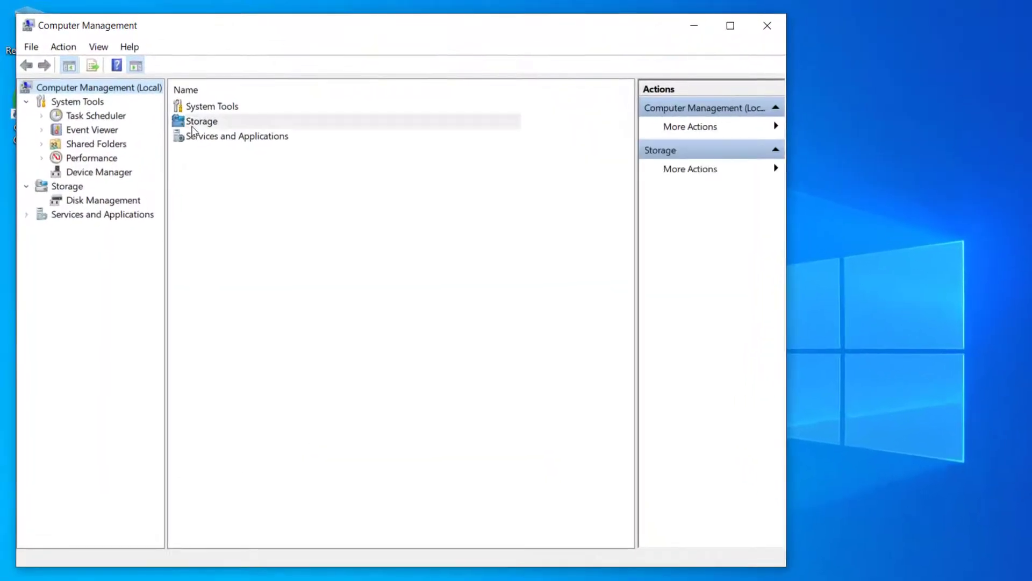
{"action": "double_click", "coordinate": [189, 115]}
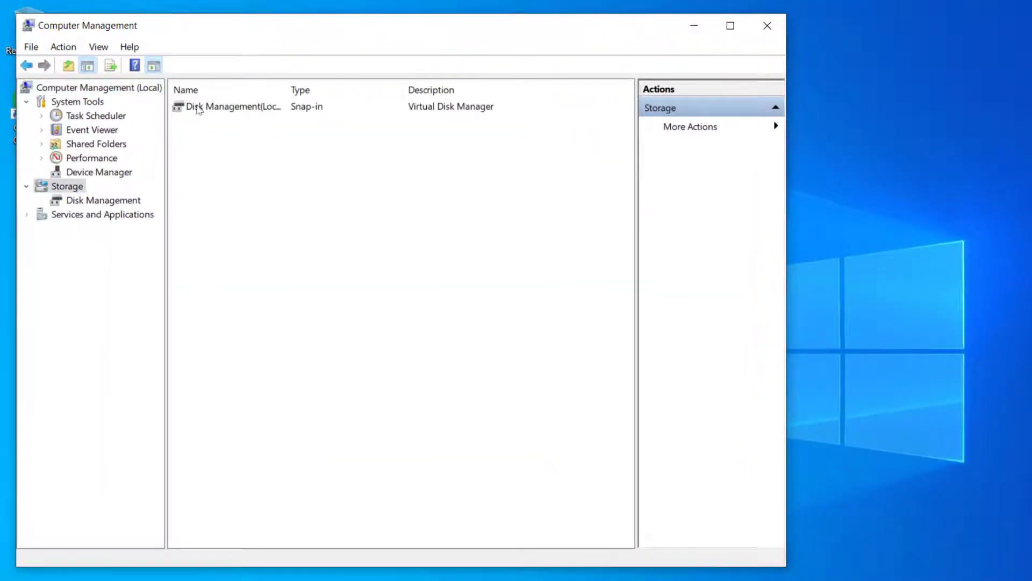
{"action": "double_click", "coordinate": [197, 107]}
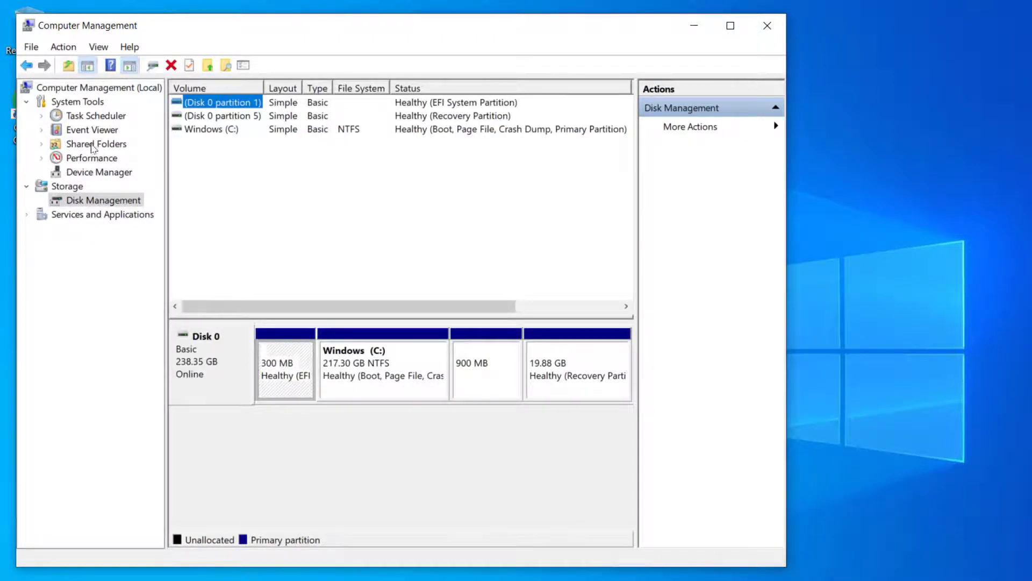
{"action": "left_click", "coordinate": [91, 116]}
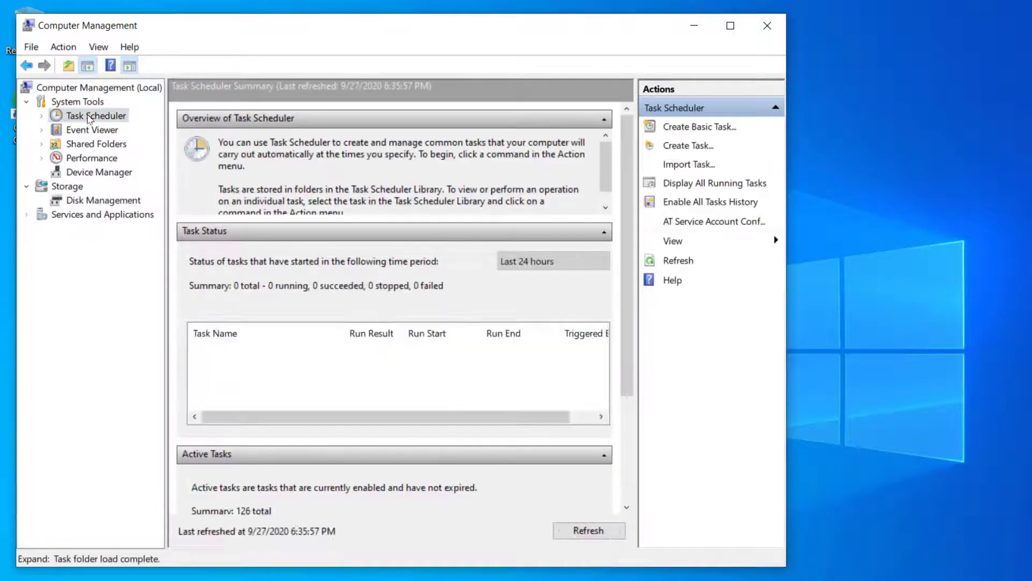
{"action": "left_click", "coordinate": [86, 130]}
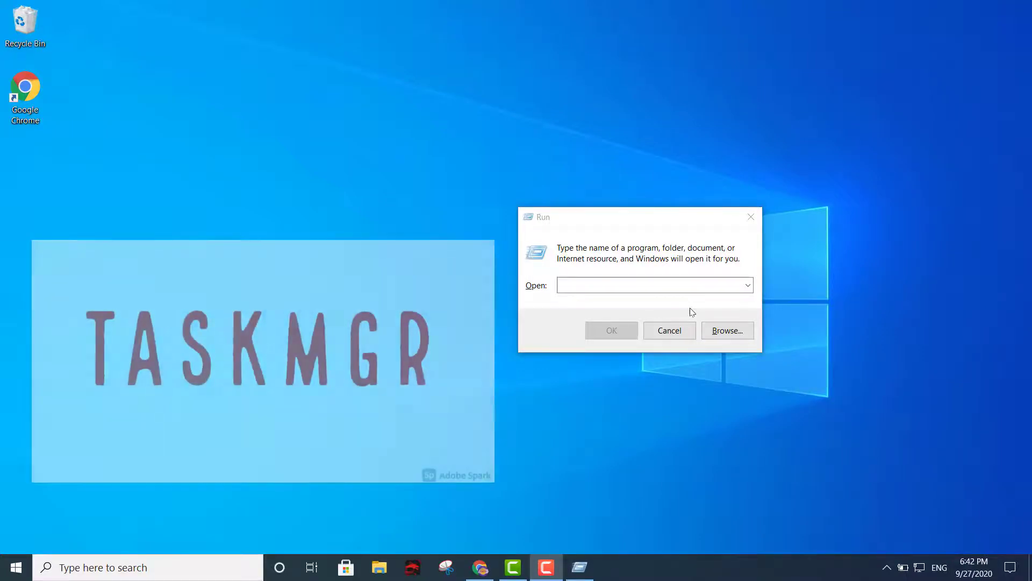
Run taskmgr to open Task Manager's Processes list of 4 apps and 75 background processes.
{"action": "left_click", "coordinate": [693, 297]}
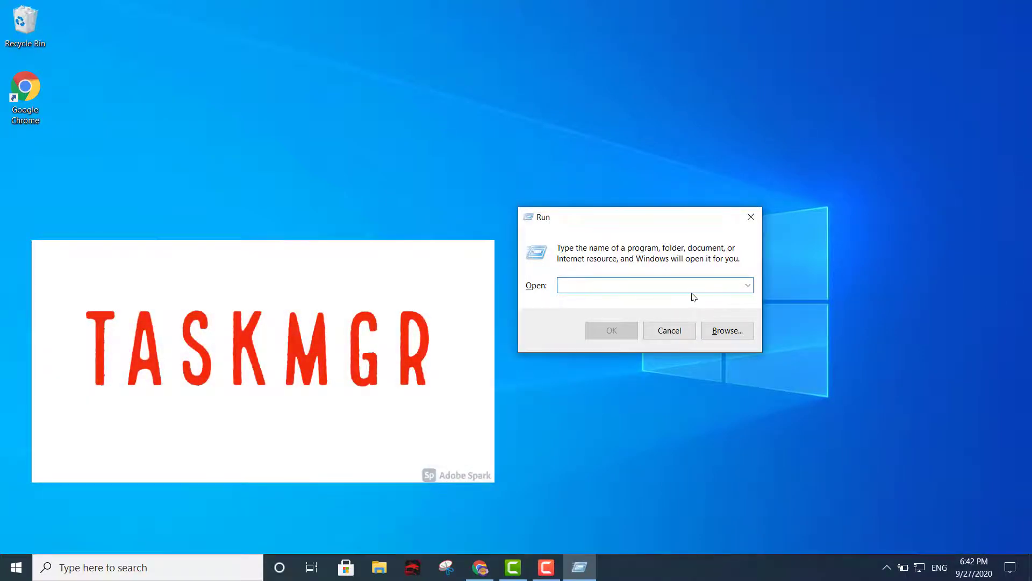
{"action": "type", "text": "taskmgr."}
{"action": "key", "text": "BackSpace"}
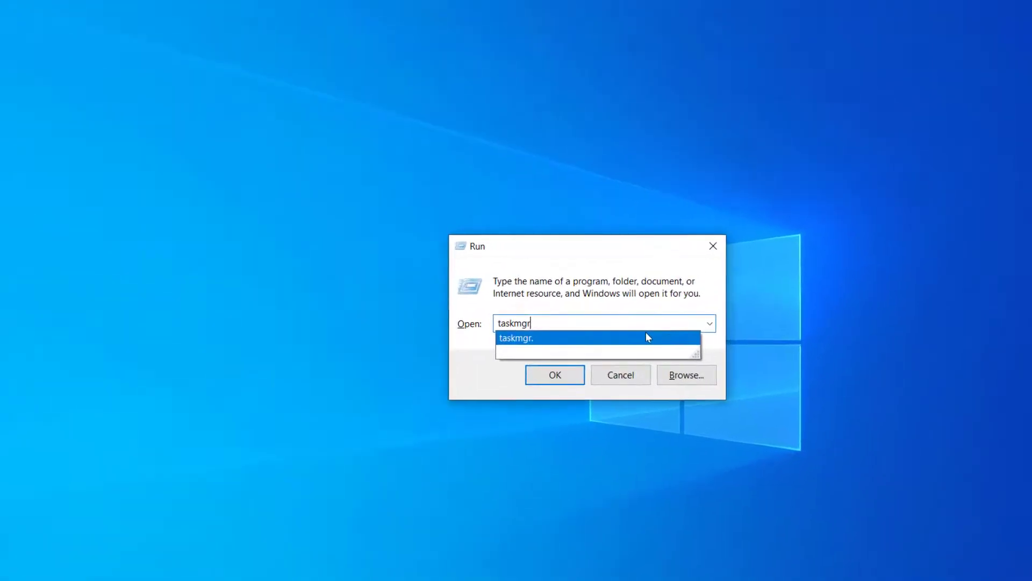
{"action": "key", "text": "Return"}
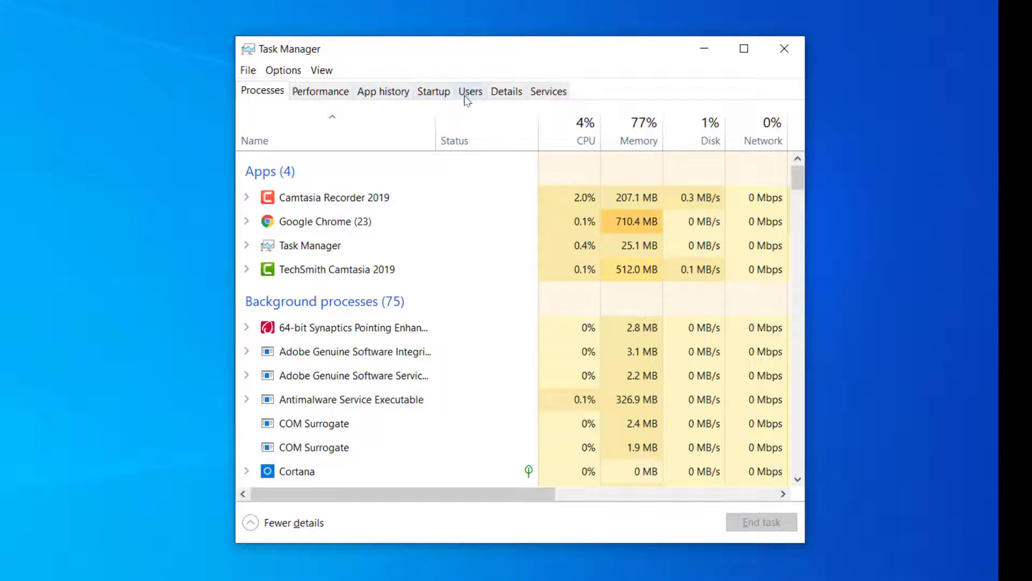
Move Task Manager left and view the CPU performance details for the Intel Core i7-8750H.
{"action": "left_click_drag", "start_coordinate": [564, 51], "coordinate": [480, 69]}
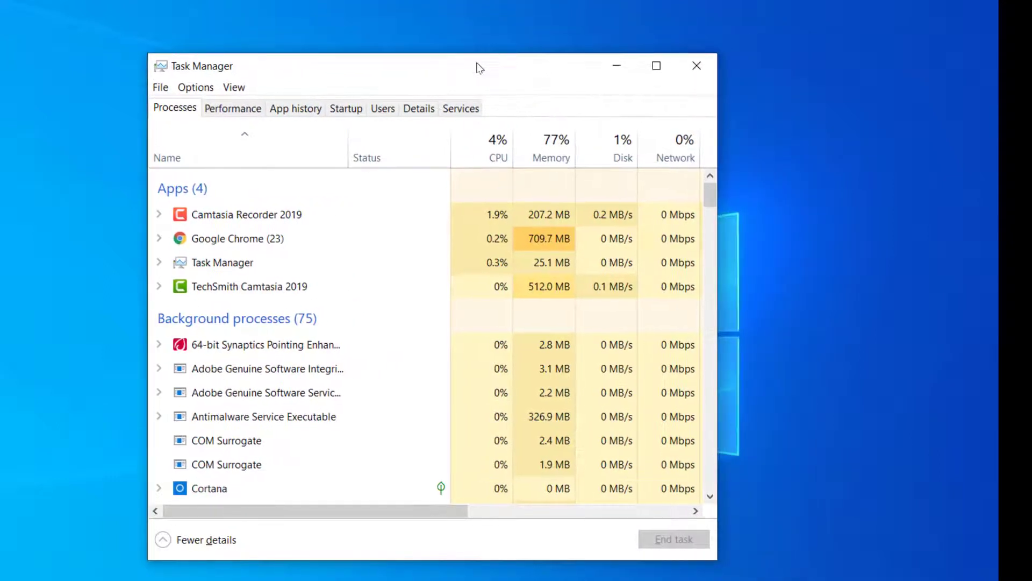
{"action": "left_click", "coordinate": [234, 110]}
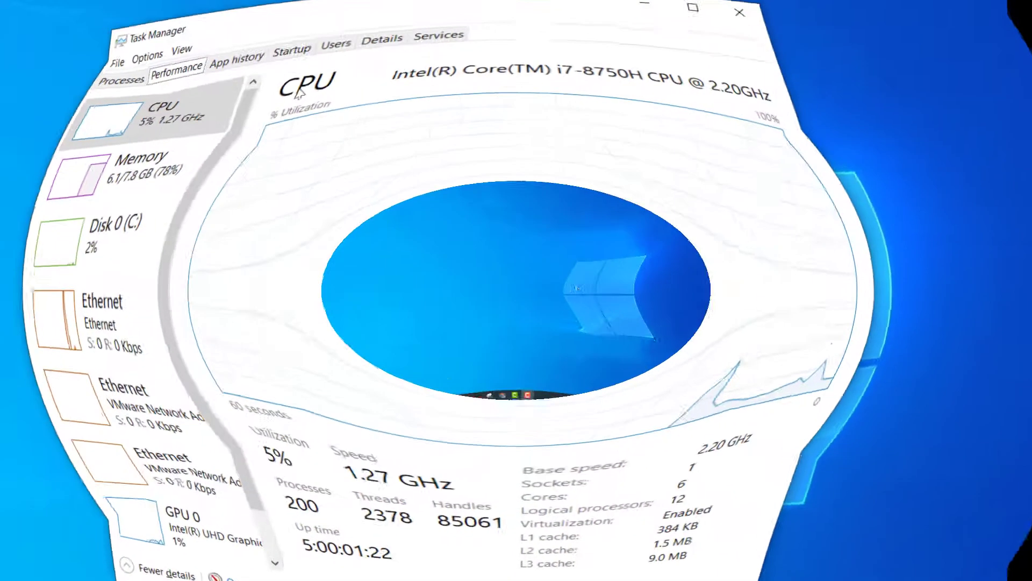
Run %temp% from the Run box to open the AppData\Local\Temp folder.
{"action": "key", "text": "super+r"}
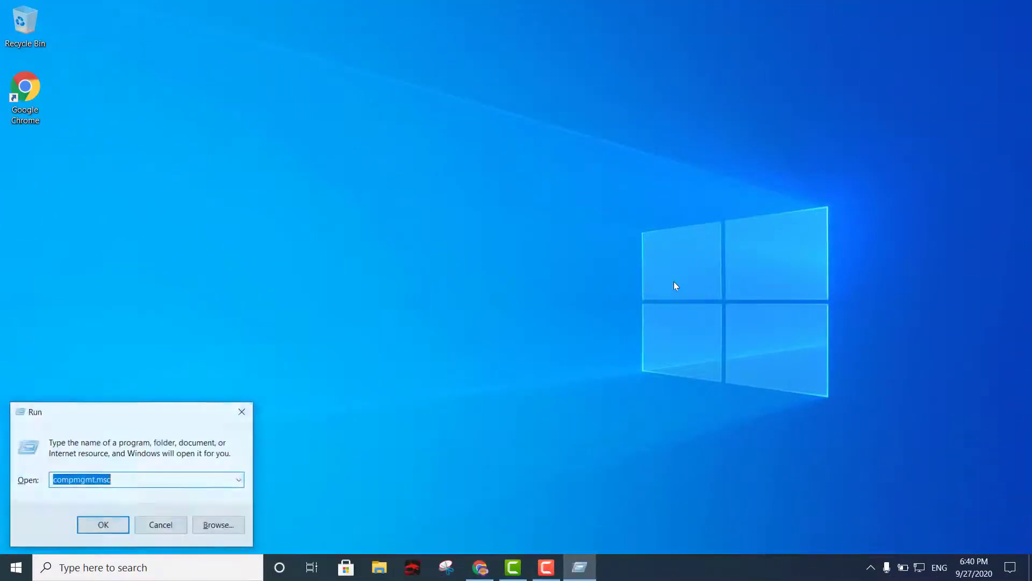
{"action": "key", "text": "BackSpace"}
{"action": "type", "text": "%temp%"}
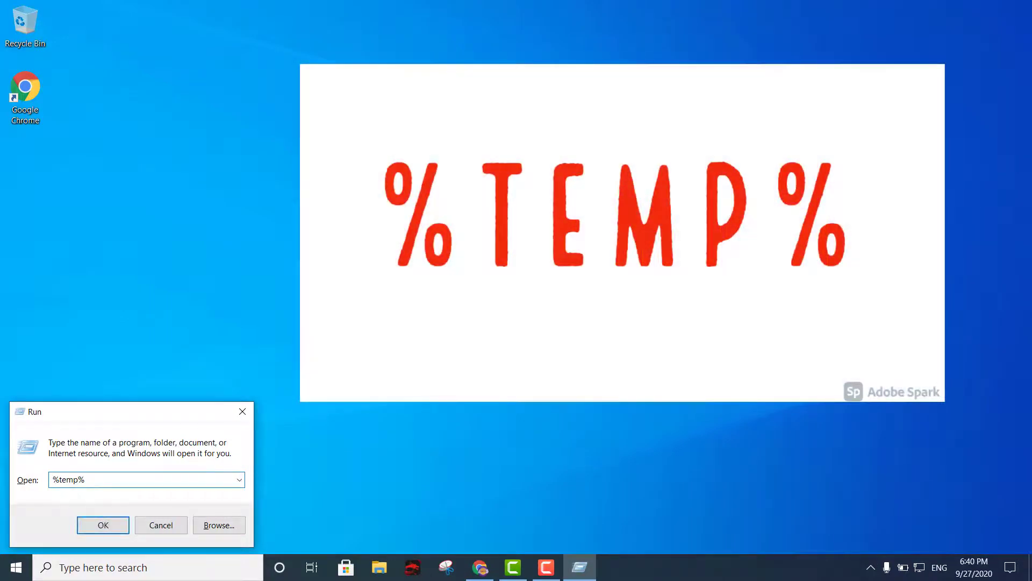
{"action": "key", "text": "Return"}
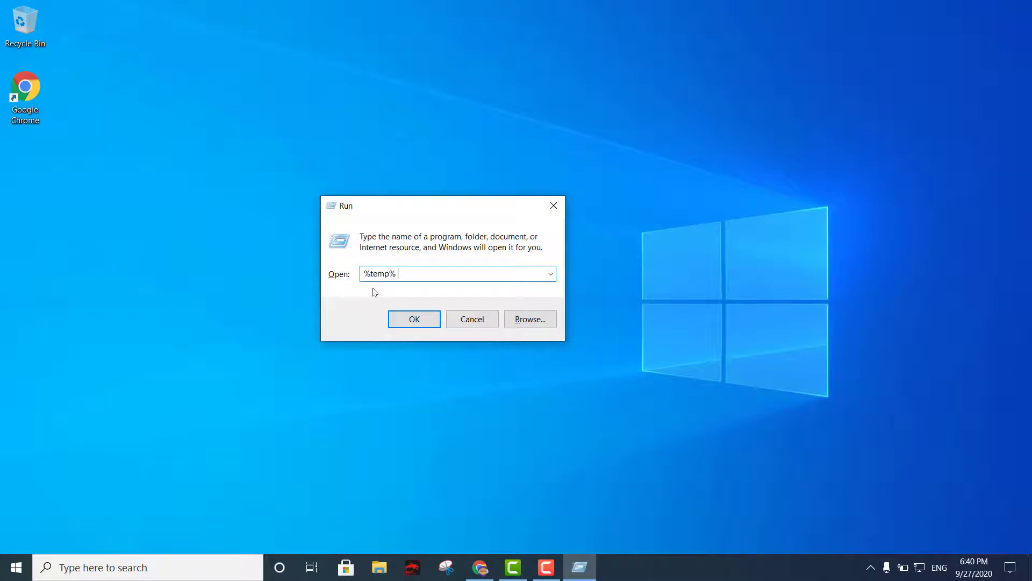
{"action": "key", "text": "Return"}
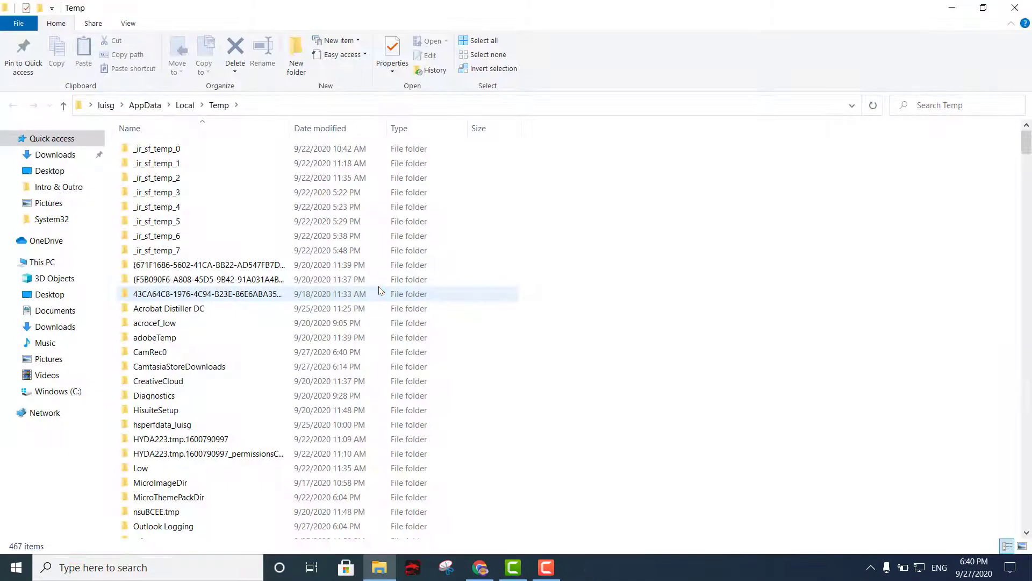
Delete all Temp folder contents, skipping every in-use item, then close the Temp window.
{"action": "left_click_drag", "start_coordinate": [1027, 144], "coordinate": [667, 387]}
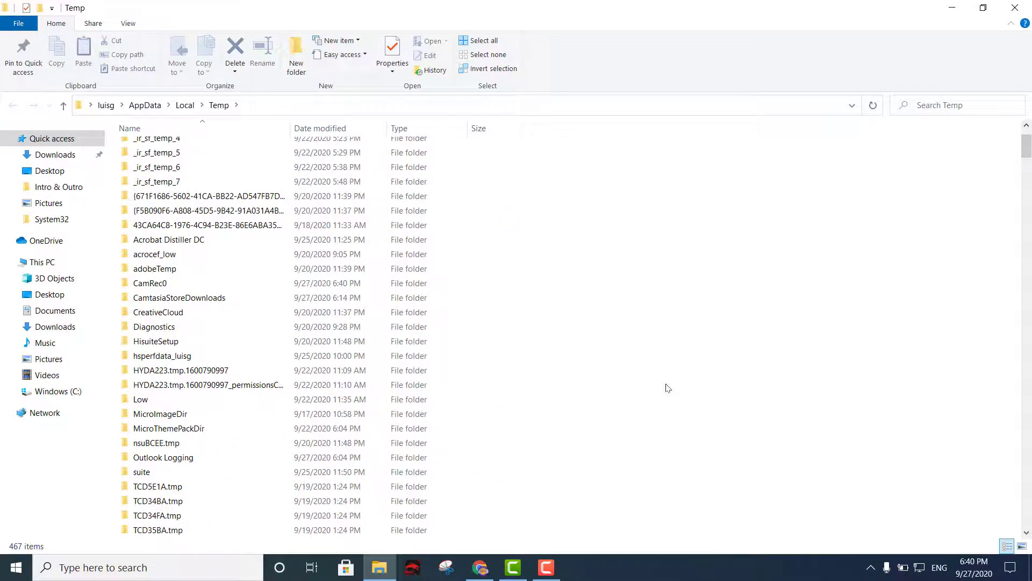
{"action": "key", "text": "ctrl+a"}
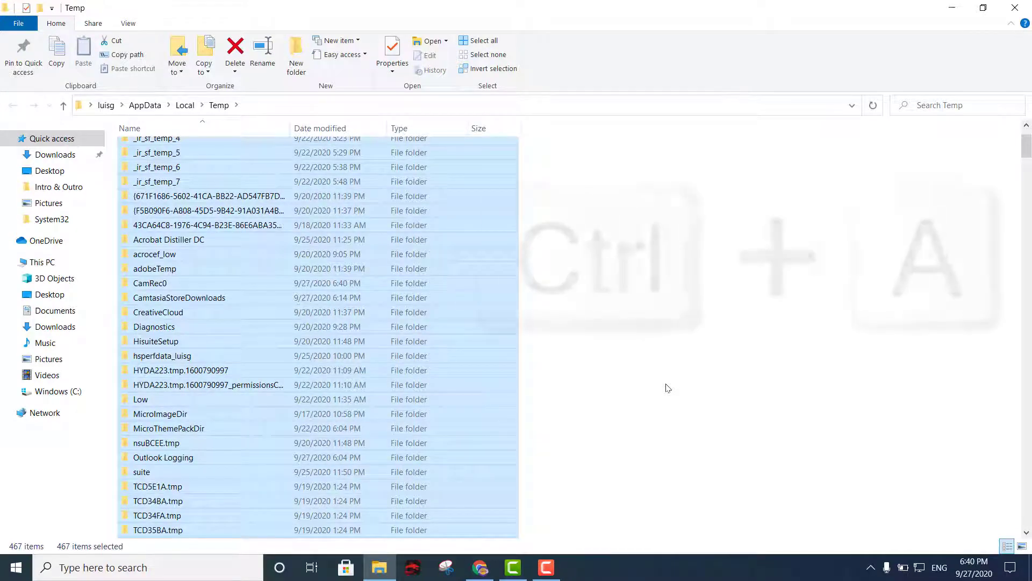
{"action": "key", "text": "Delete"}
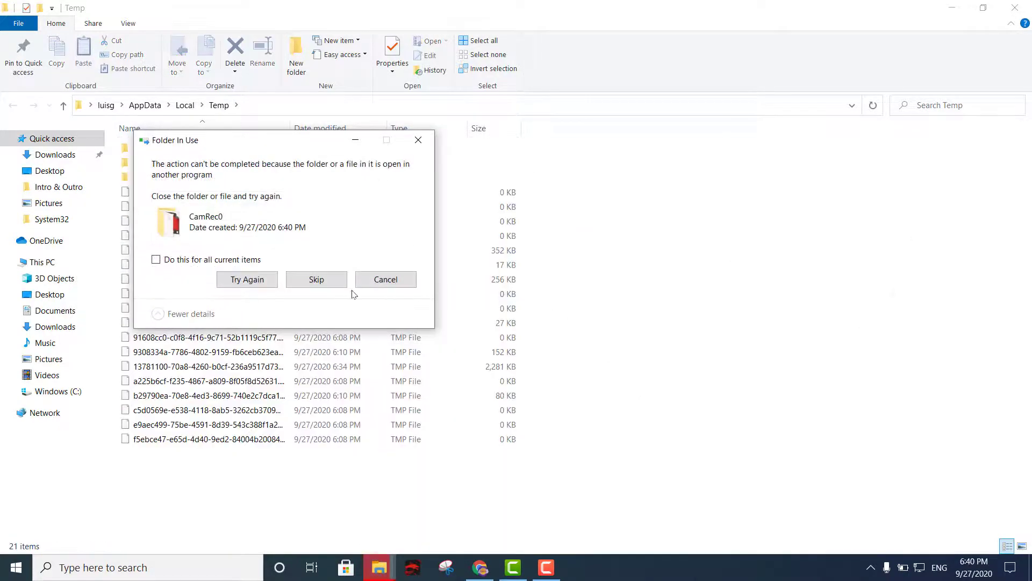
{"action": "left_click", "coordinate": [322, 280]}
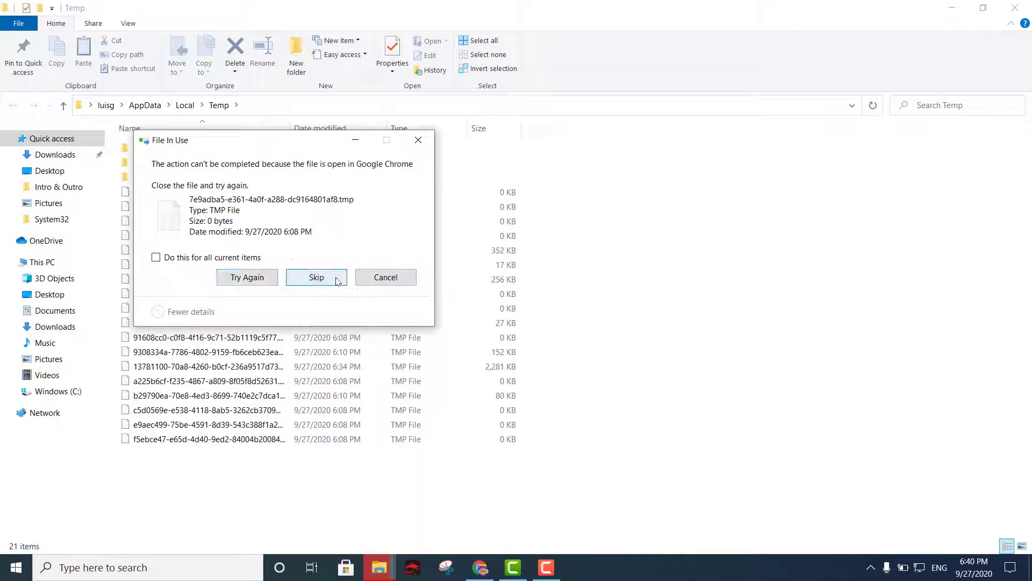
{"action": "left_click", "coordinate": [156, 257]}
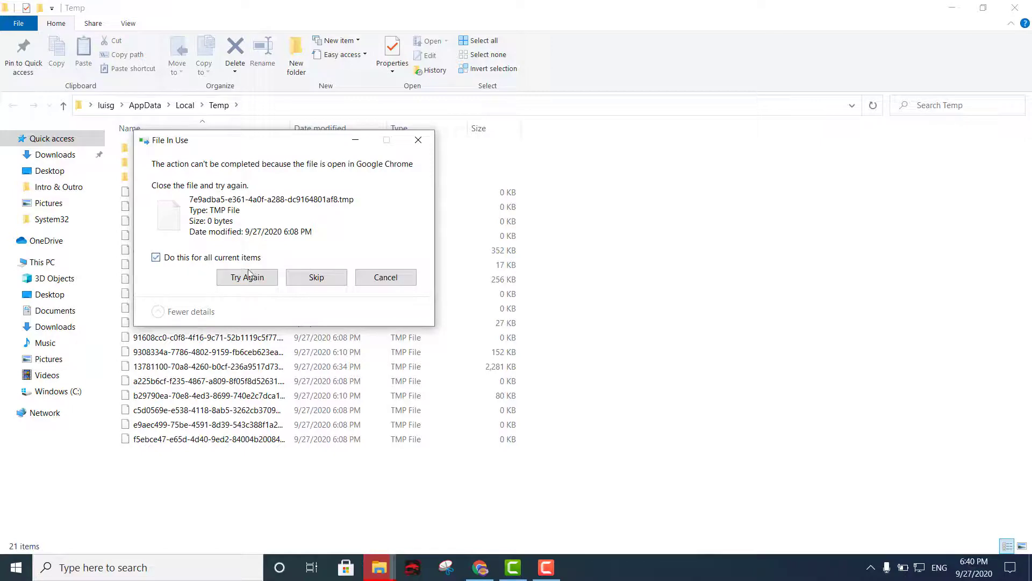
{"action": "left_click", "coordinate": [315, 277]}
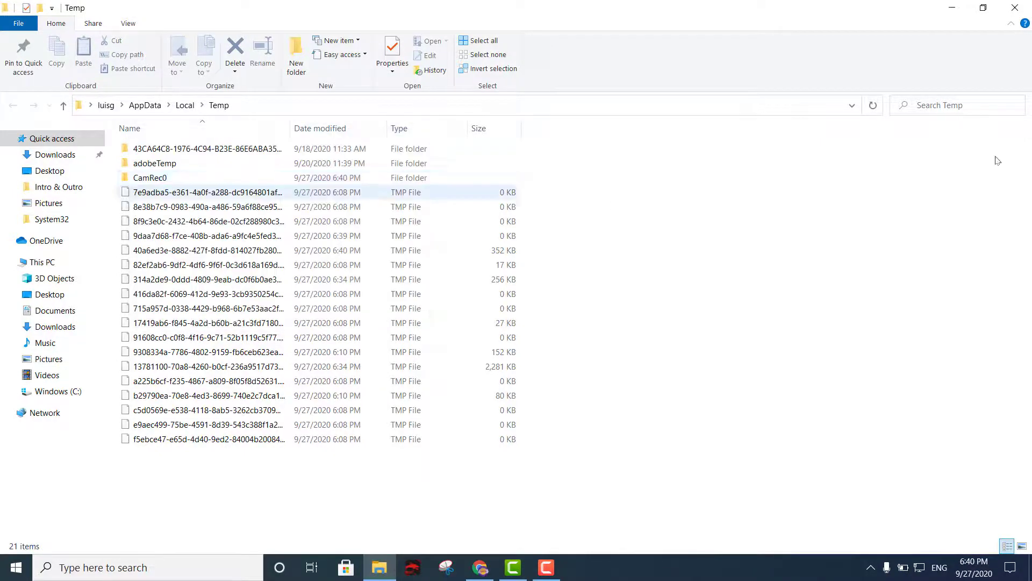
{"action": "left_click", "coordinate": [1016, 8]}
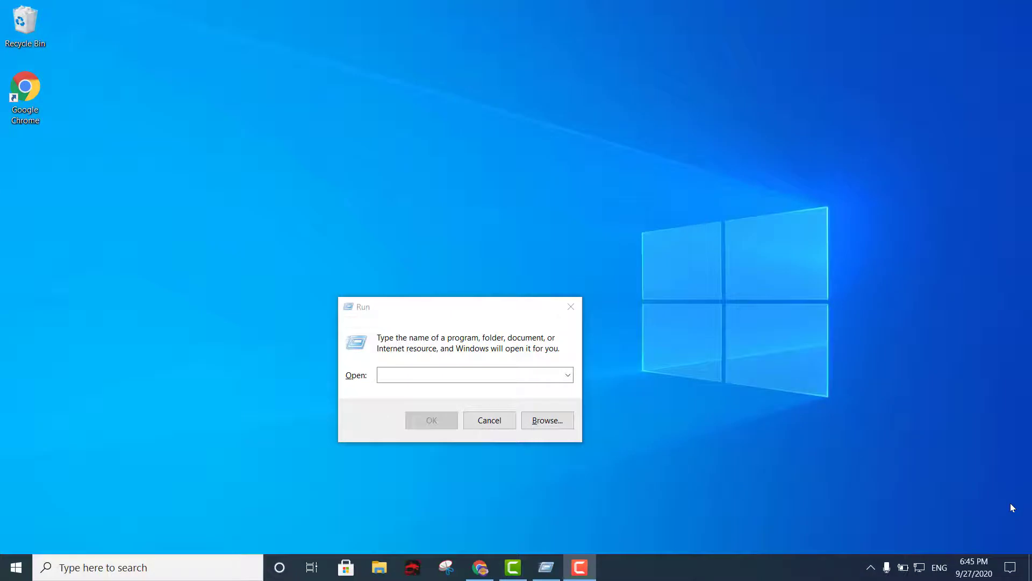
Run firewall.cpl to bring up Windows Defender Firewall.
{"action": "left_click", "coordinate": [550, 375]}
{"action": "type", "text": "firewall.cpl"}
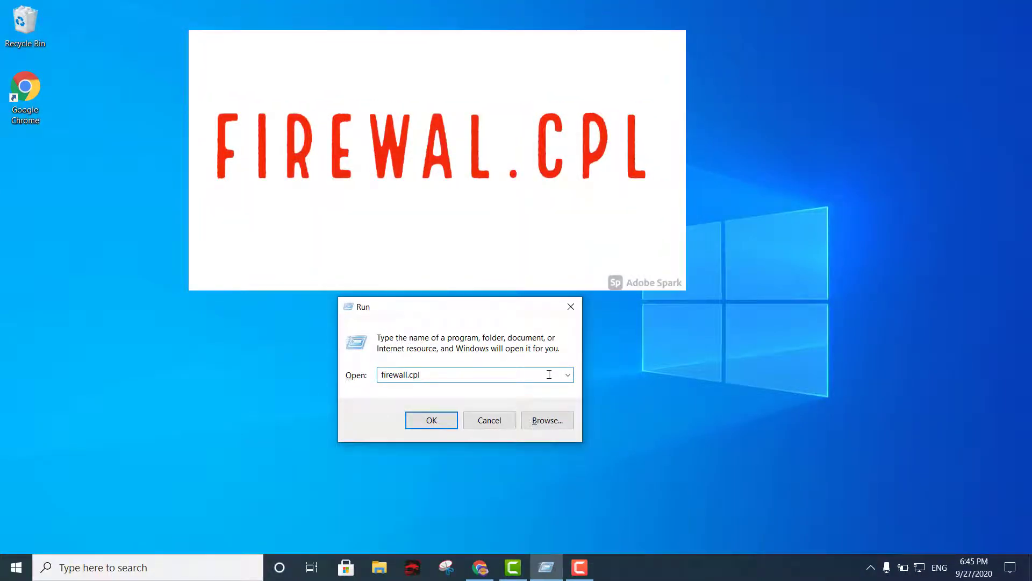
{"action": "key", "text": "Return"}
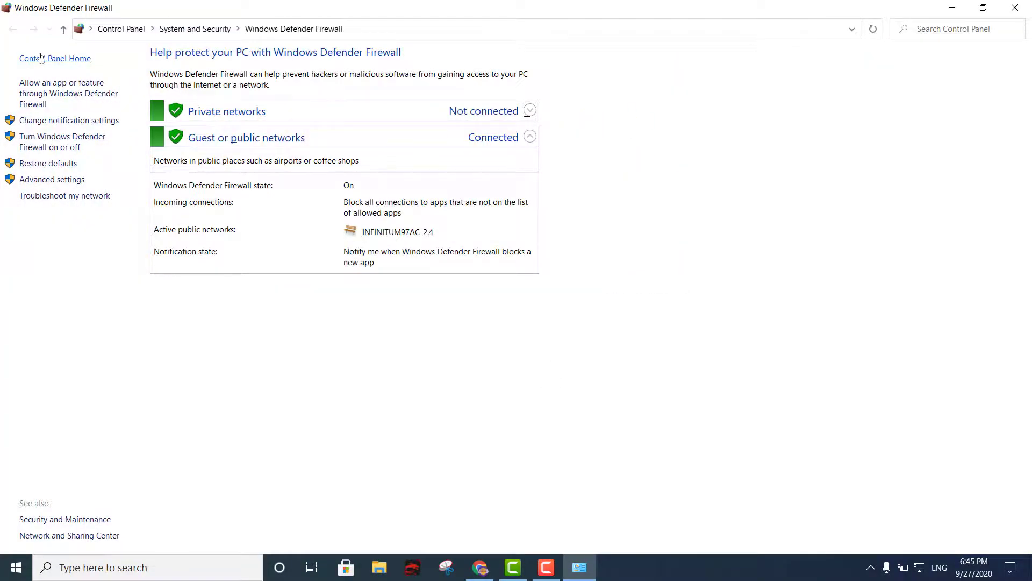
View the 'Turn Windows Defender Firewall on or off' page, then minimize the window.
{"action": "left_click", "coordinate": [51, 140]}
{"action": "left_click", "coordinate": [953, 6]}
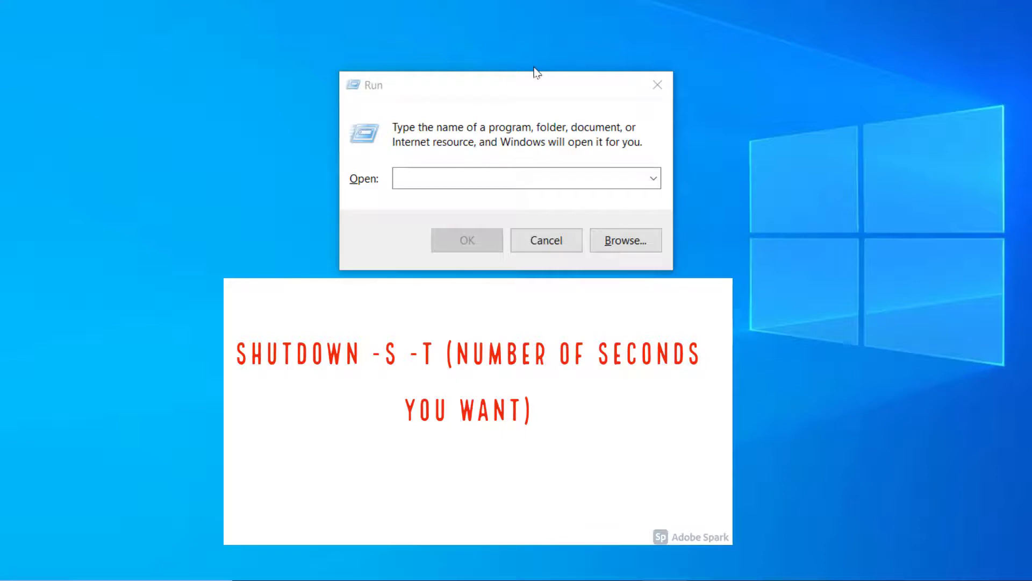
Run shutdown -s -t 3600 to schedule a shutdown in 60 minutes.
{"action": "left_click_drag", "start_coordinate": [543, 90], "coordinate": [452, 84]}
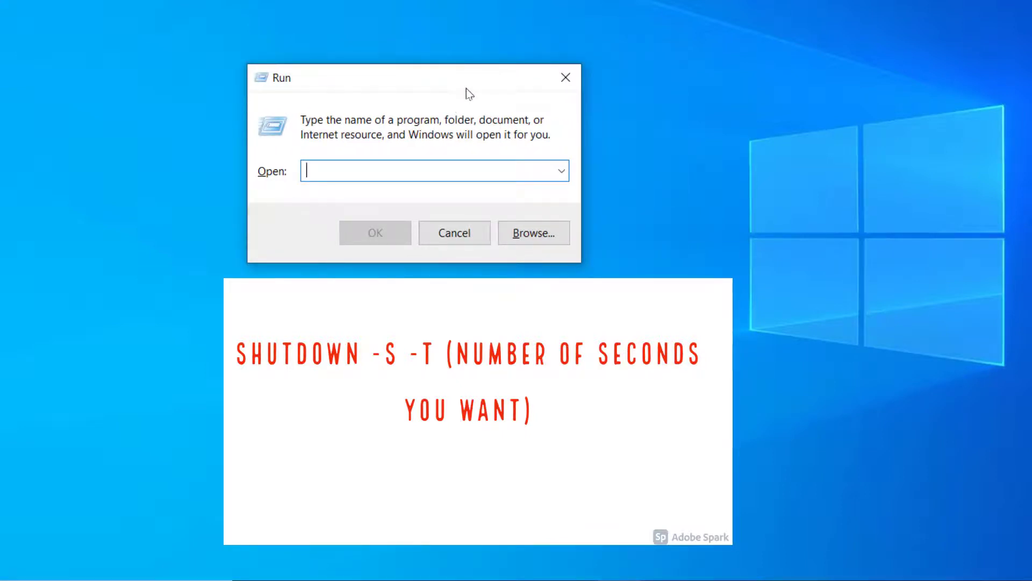
{"action": "type", "text": "shu"}
{"action": "key", "text": "BackSpace"}
{"action": "key", "text": "BackSpace"}
{"action": "key", "text": "BackSpace"}
{"action": "type", "text": "shutdown"}
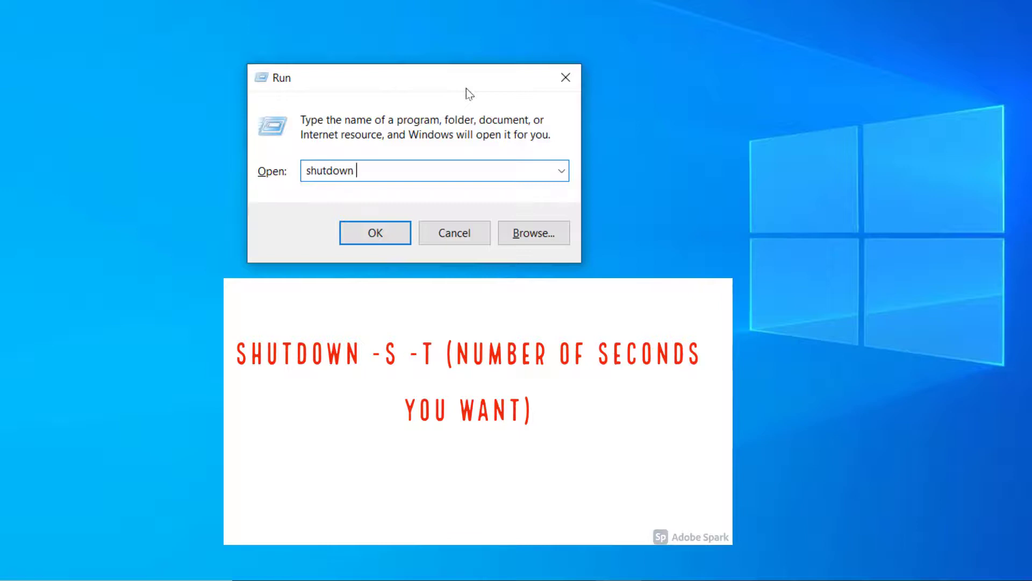
{"action": "type", "text": " -s -t"}
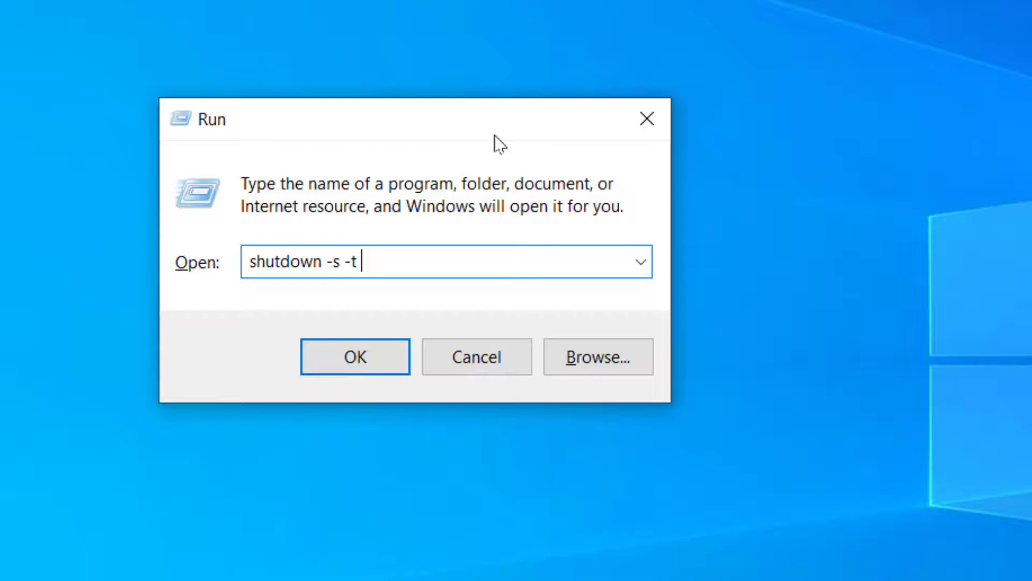
{"action": "type", "text": "3600"}
{"action": "left_click", "coordinate": [379, 356]}
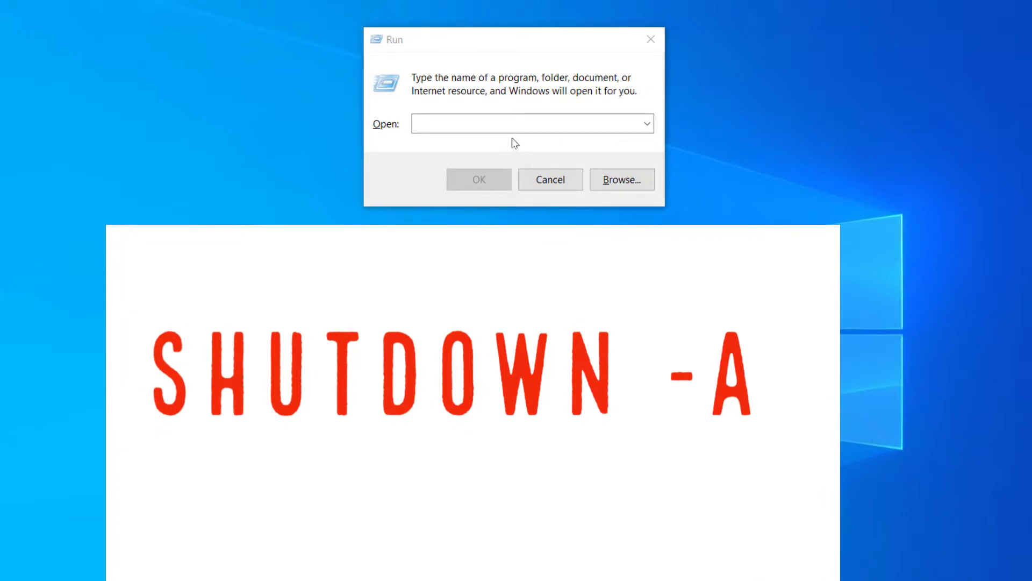
Paste shutdown -a into the Run box and run it to abort the shutdown.
{"action": "left_click", "coordinate": [520, 124]}
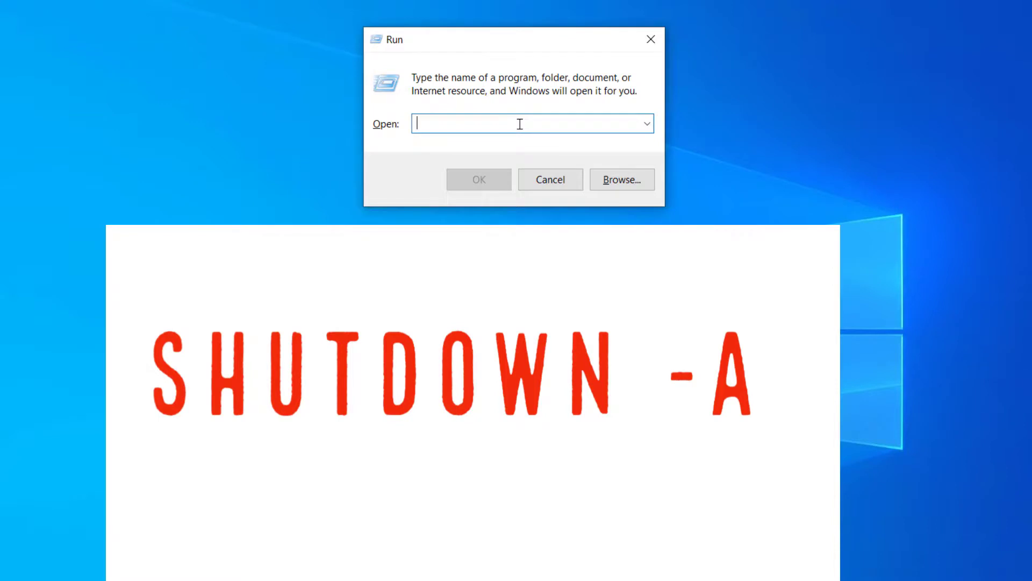
{"action": "key", "text": "super+v"}
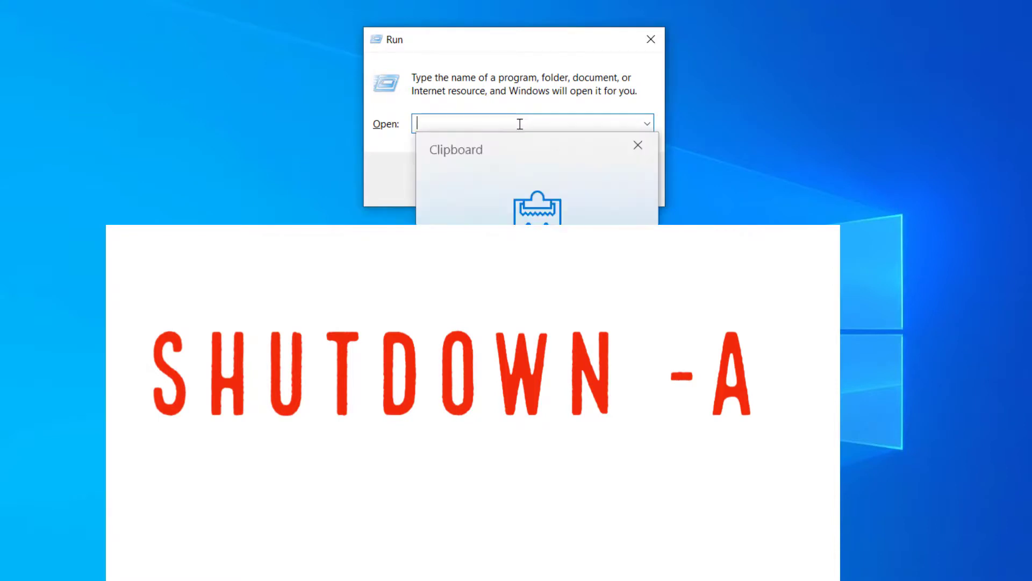
{"action": "left_click", "coordinate": [553, 44]}
{"action": "type", "text": "shutdown -a"}
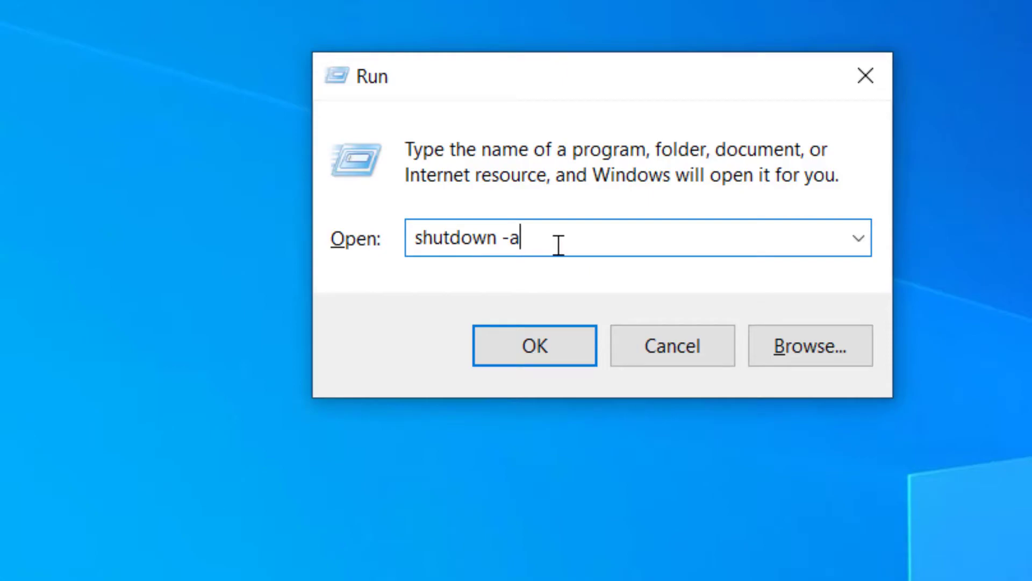
{"action": "key", "text": "Return"}
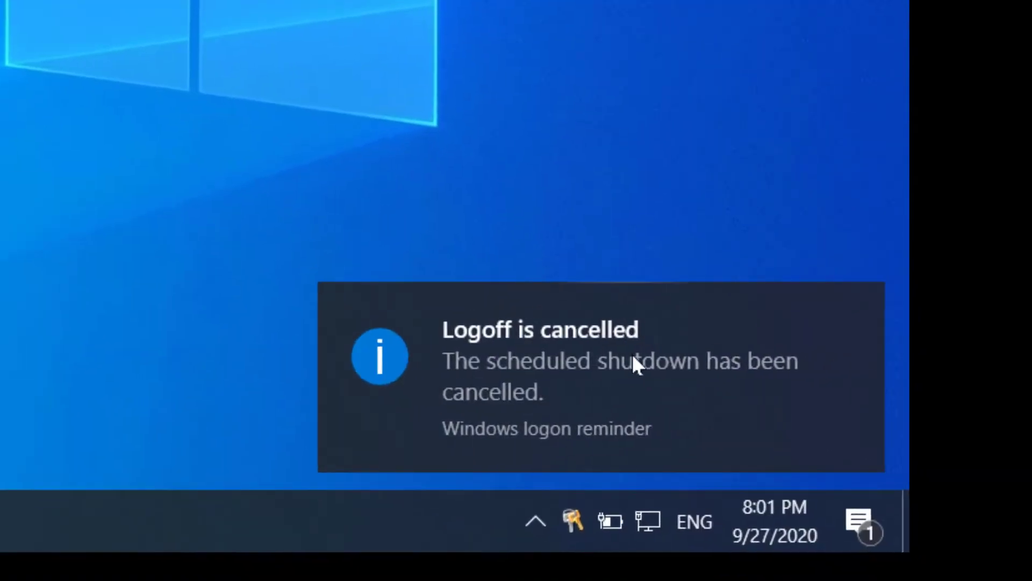